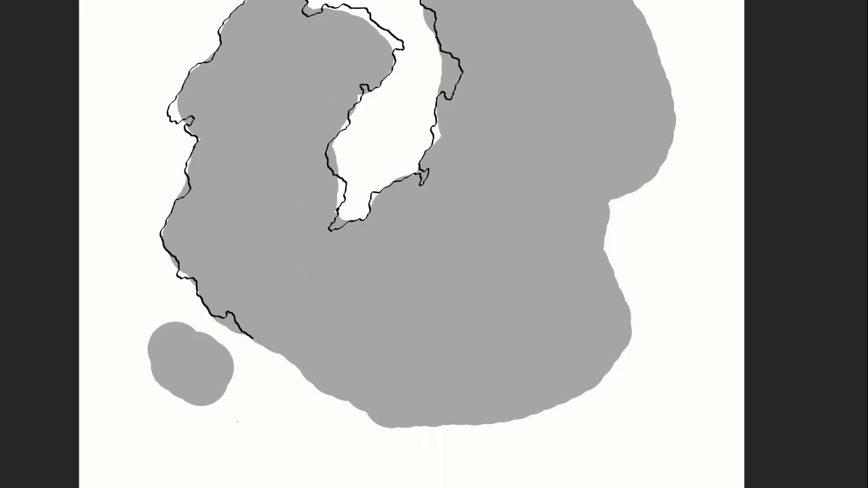
- Trace a jagged coastline along the east and south edges of the grey landmass and outline the small southwestern islands
mouse_move(662, 62)
left_mouse_down()
mouse_move(682, 188)
mouse_move(666, 193)
mouse_move(641, 180)
mouse_move(597, 227)
mouse_move(630, 304)
mouse_move(622, 351)
mouse_move(517, 357)
mouse_move(502, 434)
left_mouse_up()
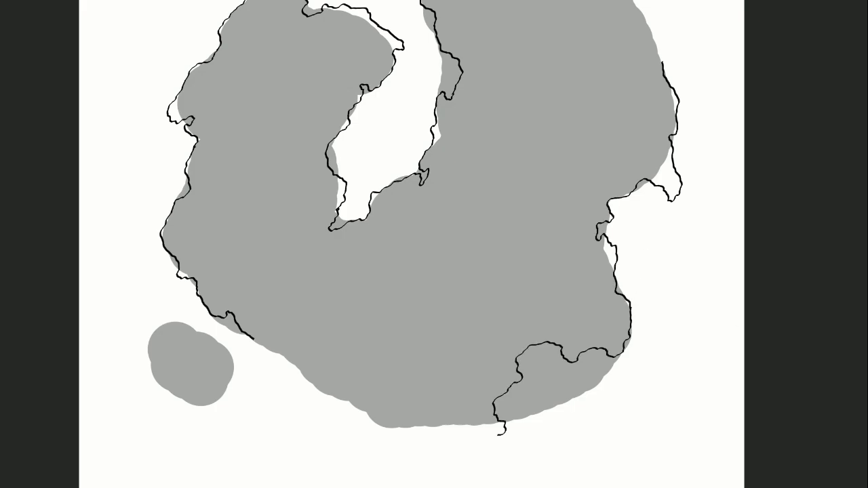
mouse_move(253, 338)
left_mouse_down()
mouse_move(291, 359)
mouse_move(314, 390)
mouse_move(386, 427)
mouse_move(420, 420)
mouse_move(505, 423)
left_mouse_up()
mouse_move(178, 305)
left_mouse_down()
mouse_move(197, 331)
mouse_move(178, 303)
mouse_move(165, 378)
mouse_move(197, 331)
mouse_move(211, 342)
left_mouse_up()
key("ctrl+z")
- Draw a cluster of small irregular islets in and around the landmass's southeastern inlet
mouse_move(533, 354)
left_mouse_down()
mouse_move(531, 380)
mouse_move(528, 359)
mouse_move(550, 358)
mouse_move(569, 379)
left_mouse_up()
mouse_move(538, 425)
left_mouse_down()
mouse_move(548, 435)
mouse_move(550, 405)
mouse_move(537, 424)
left_mouse_up()
mouse_move(536, 384)
left_mouse_down()
mouse_move(525, 393)
mouse_move(543, 395)
left_mouse_up()
left_click_drag(581, 360, 582, 361)
left_click_drag(539, 404, 516, 388)
mouse_move(508, 403)
left_mouse_down()
mouse_move(530, 412)
mouse_move(505, 408)
left_mouse_up()
left_click_drag(527, 423, 536, 429)
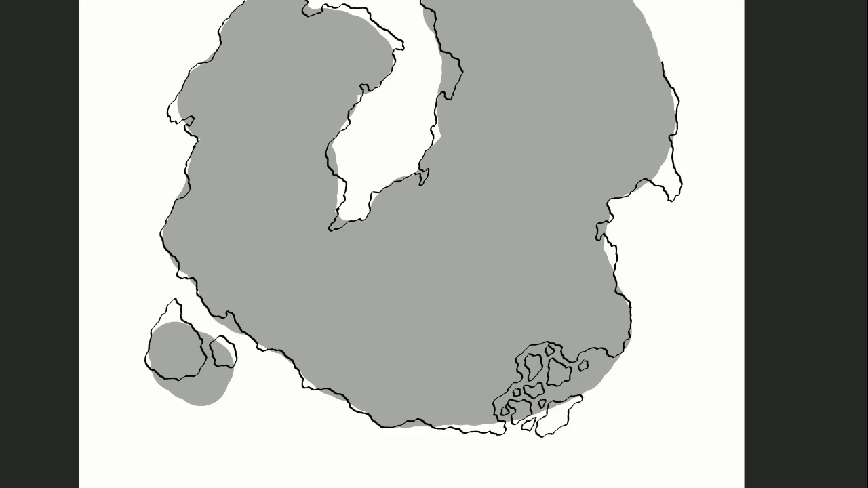
mouse_move(576, 374)
left_mouse_down()
mouse_move(601, 388)
mouse_move(594, 354)
mouse_move(604, 363)
left_mouse_up()
left_click_drag(587, 402, 590, 400)
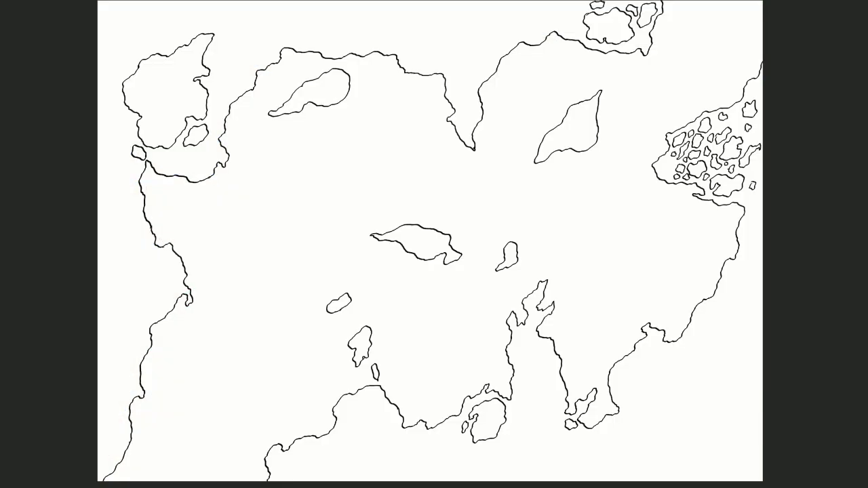
- Draw a water contour line closely following the northern and western coastline
mouse_move(585, 8)
left_mouse_down()
mouse_move(572, 36)
mouse_move(554, 29)
mouse_move(497, 58)
mouse_move(474, 90)
mouse_move(465, 144)
left_mouse_up()
left_click_drag(447, 76, 464, 139)
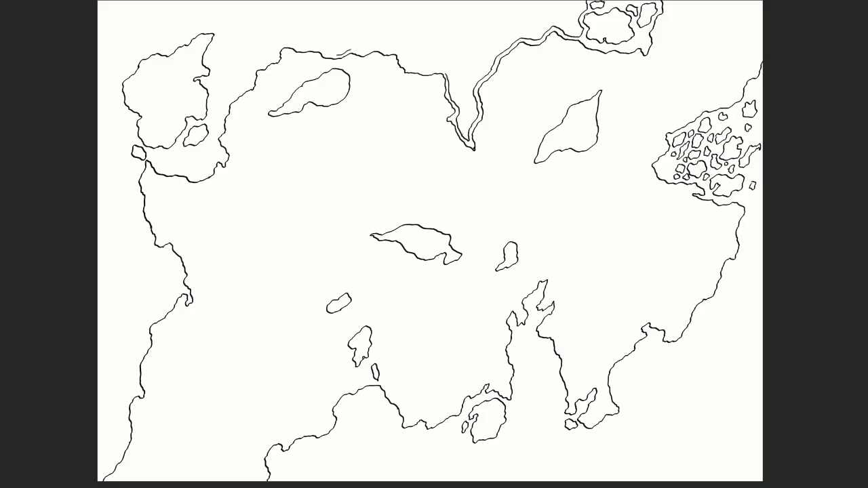
mouse_move(350, 49)
left_mouse_down()
mouse_move(445, 72)
mouse_move(293, 46)
mouse_move(249, 76)
mouse_move(219, 124)
mouse_move(220, 163)
mouse_move(203, 179)
mouse_move(168, 172)
mouse_move(151, 153)
mouse_move(183, 139)
mouse_move(191, 121)
mouse_move(212, 117)
left_mouse_up()
mouse_move(217, 35)
left_mouse_down()
mouse_move(211, 118)
mouse_move(212, 30)
mouse_move(136, 59)
mouse_move(139, 188)
mouse_move(159, 251)
mouse_move(181, 283)
mouse_move(145, 343)
mouse_move(99, 478)
left_mouse_up()
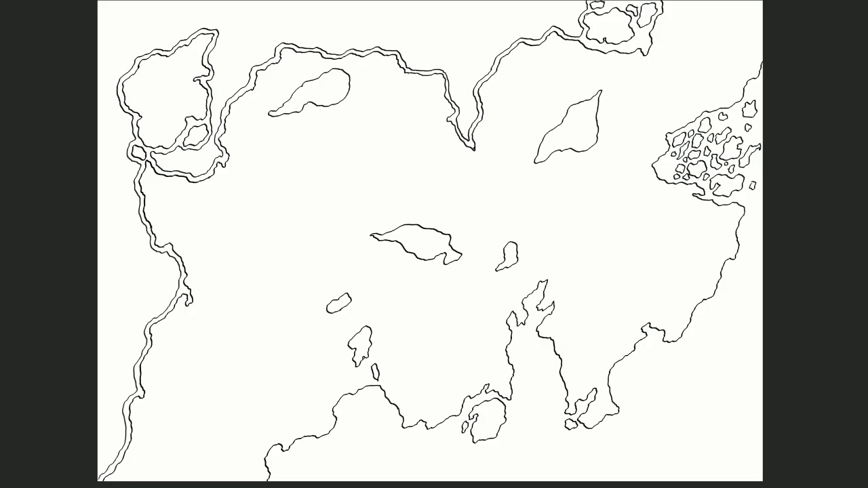
- Continue the parallel water contour line along the eastern and southern coastline
mouse_move(761, 152)
left_mouse_down()
mouse_move(759, 190)
mouse_move(742, 251)
mouse_move(681, 339)
mouse_move(662, 344)
mouse_move(646, 330)
mouse_move(616, 390)
mouse_move(618, 415)
mouse_move(578, 431)
mouse_move(563, 416)
left_mouse_up()
mouse_move(541, 293)
left_mouse_down()
mouse_move(522, 334)
mouse_move(535, 337)
mouse_move(555, 369)
mouse_move(563, 416)
left_mouse_up()
mouse_move(514, 337)
left_mouse_down()
mouse_move(517, 401)
mouse_move(470, 446)
mouse_move(461, 418)
left_mouse_up()
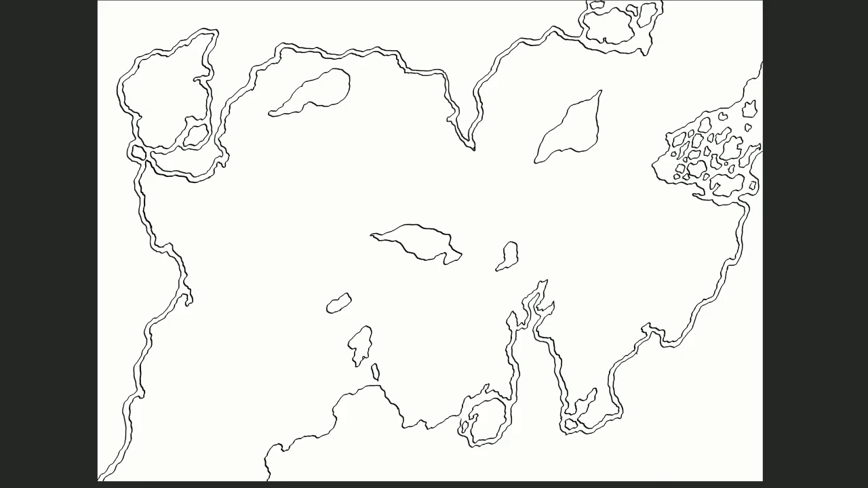
mouse_move(460, 421)
left_mouse_down()
mouse_move(400, 424)
mouse_move(381, 390)
mouse_move(362, 388)
mouse_move(333, 402)
mouse_move(310, 438)
mouse_move(282, 447)
mouse_move(271, 480)
left_mouse_up()
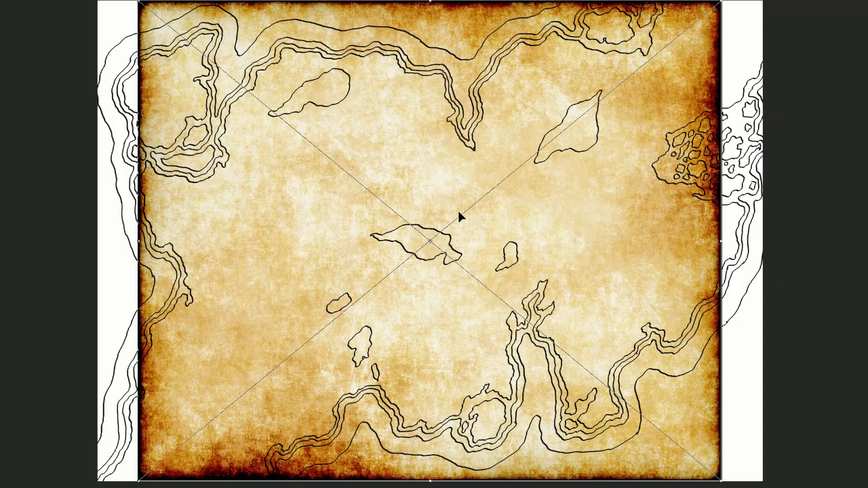
- Stretch and reposition the parchment texture until it covers the whole canvas with its dark borders mostly outside
left_click_drag(721, 263, 777, 263)
key("ctrl+minus")
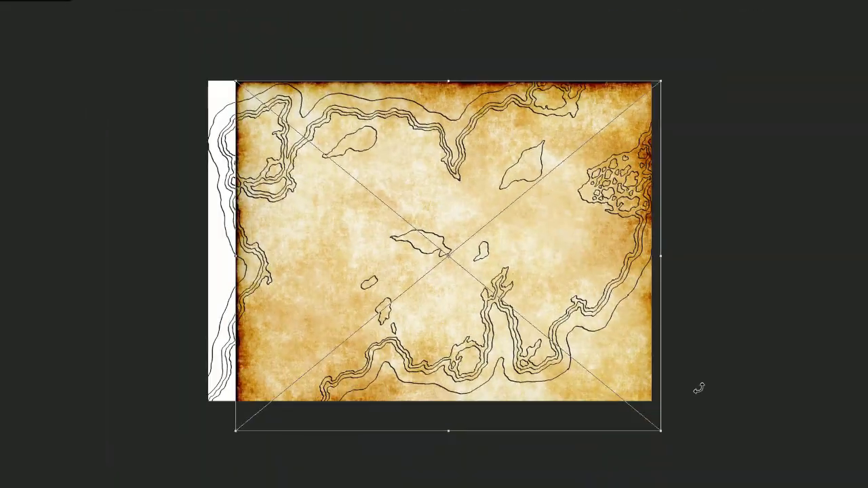
left_click_drag(234, 419, 201, 459)
key("Up")
key("Up")
key("Up")
key("Up")
key("Up")
key("Up")
key("Up")
key("Up")
key("Up")
key("Up")
key("Up")
key("Up")
key("Up")
key("Up")
key("Up")
key("Up")
key("Up")
key("Up")
key("Up")
key("Up")
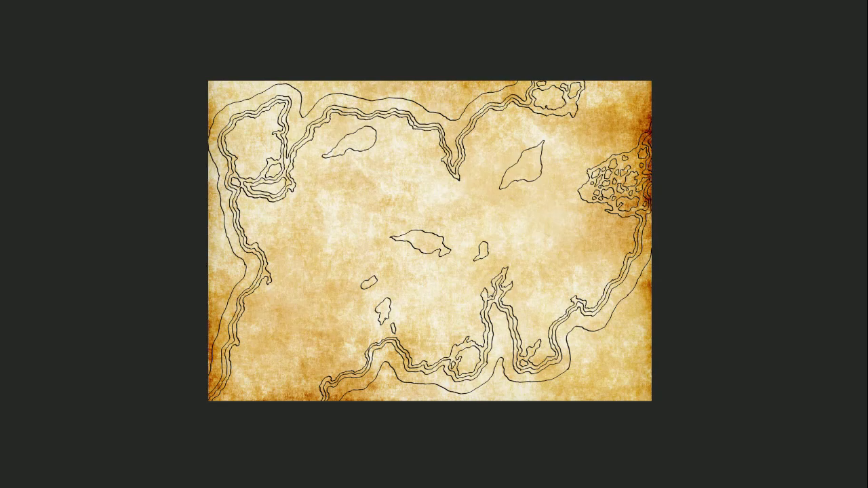
- Adjust the parchment's colouring and lower its saturation with Hue/Saturation to get a muted beige paper tone
left_click_drag(867, 109, 420, 192)
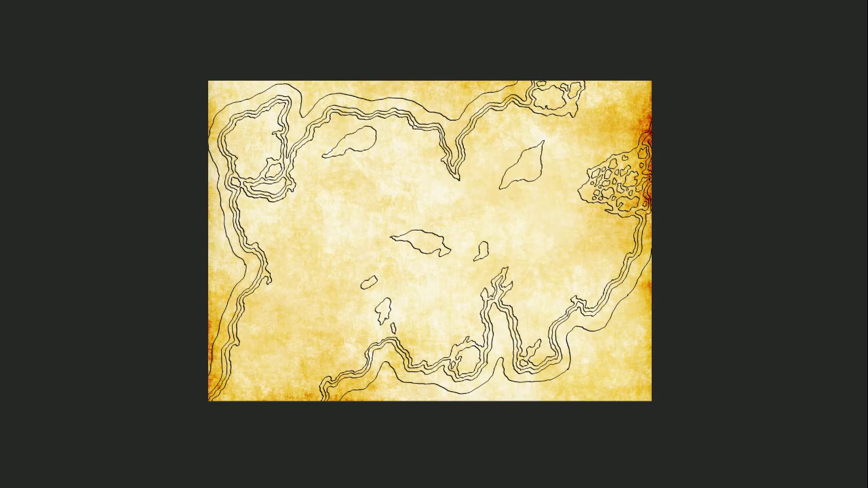
key("Down")
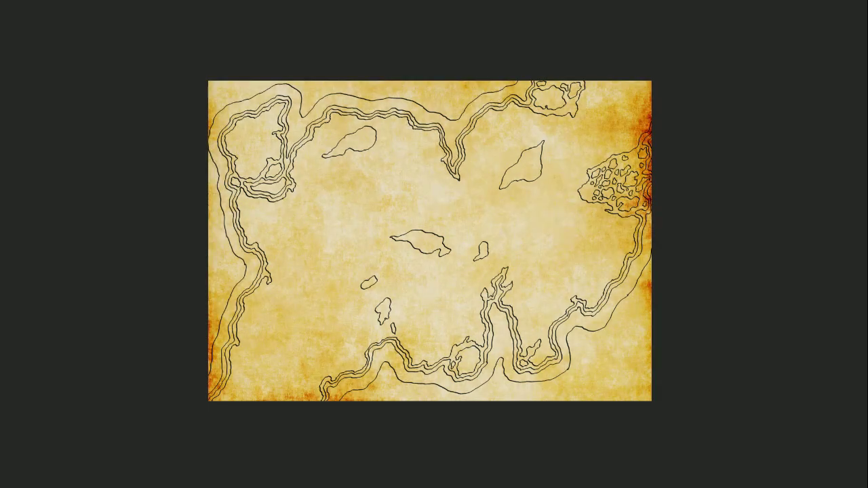
left_click(25, 0)
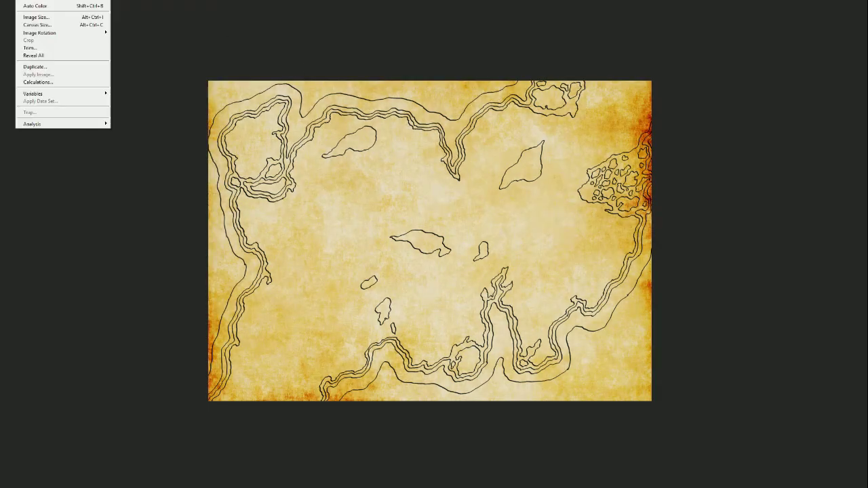
mouse_move(47, 0)
left_click(139, 21)
left_click_drag(469, 102, 712, 31)
left_click_drag(713, 102, 687, 101)
left_click(801, 44)
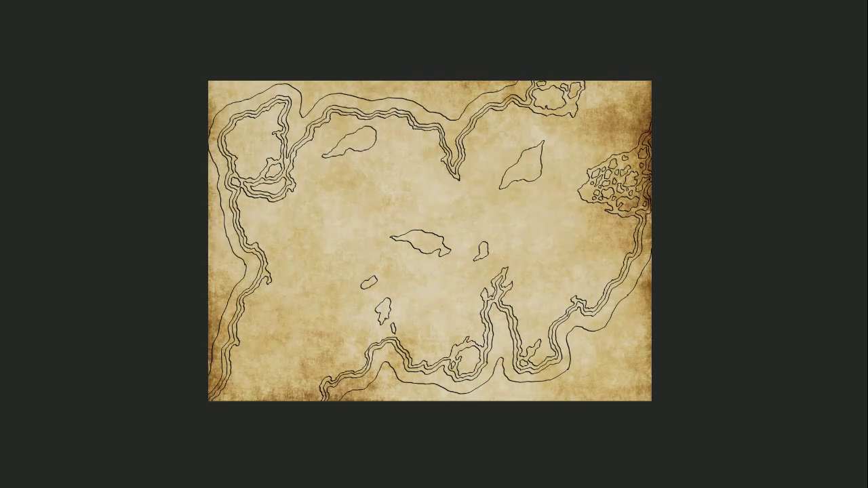
- Select the sea area outside the coastline with the Magic Wand tool
key("ctrl+plus")
key("ctrl+plus")
left_click_drag(376, 396, 516, 255)
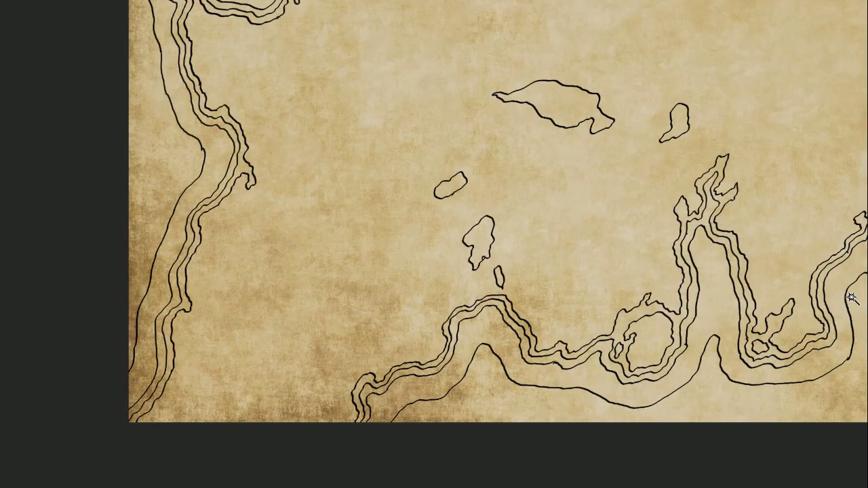
left_click(798, 398)
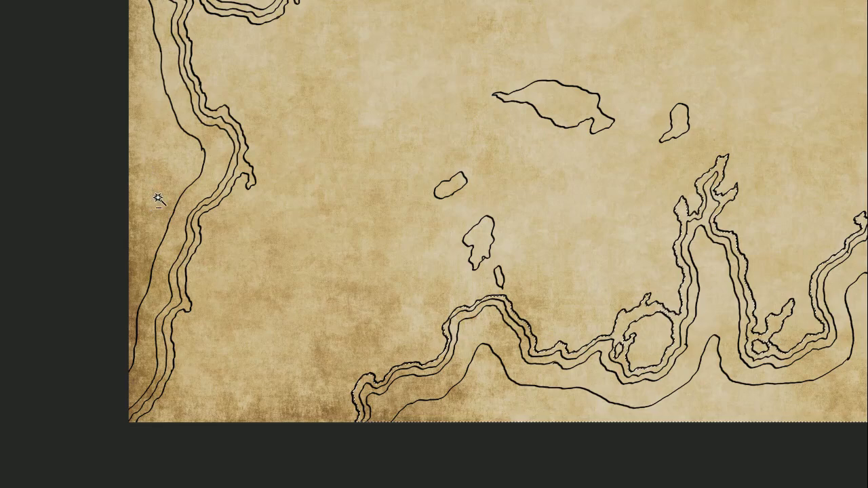
left_click_drag(604, 152, 541, 405)
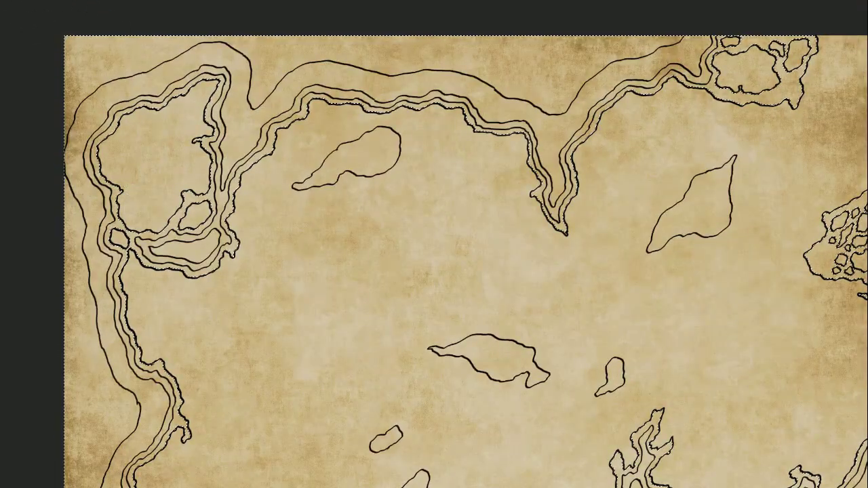
left_click(511, 359, "shift")
left_click(364, 158, "shift")
left_click(706, 204, "shift")
left_click(613, 376, "shift")
left_click_drag(595, 388, 605, 247)
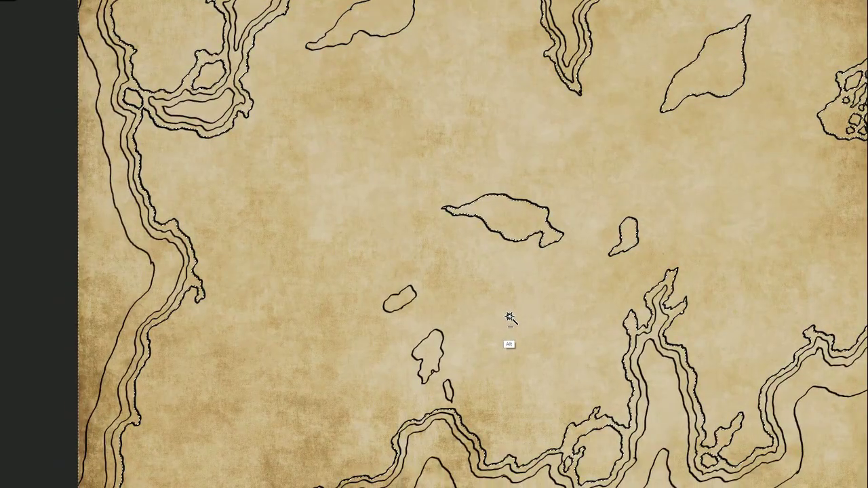
key("ctrl+alt+z")
key("ctrl+alt+z")
key("ctrl+alt+z")
key("ctrl+0")
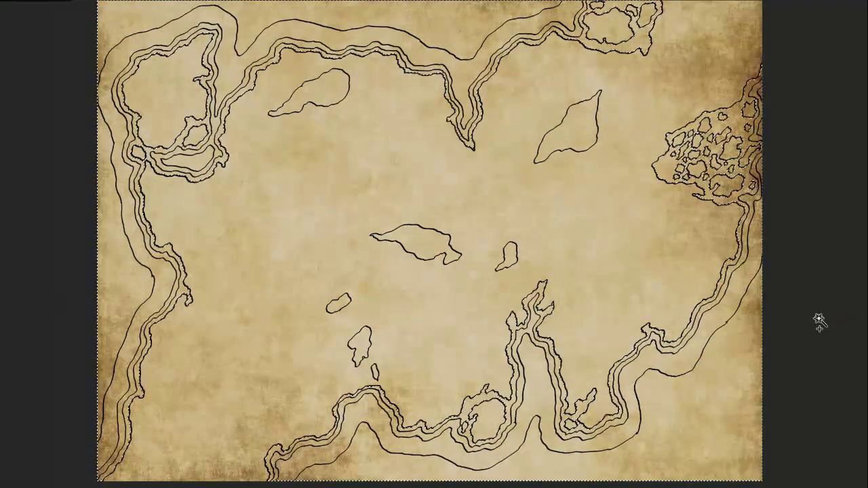
key("alt+BackSpace")
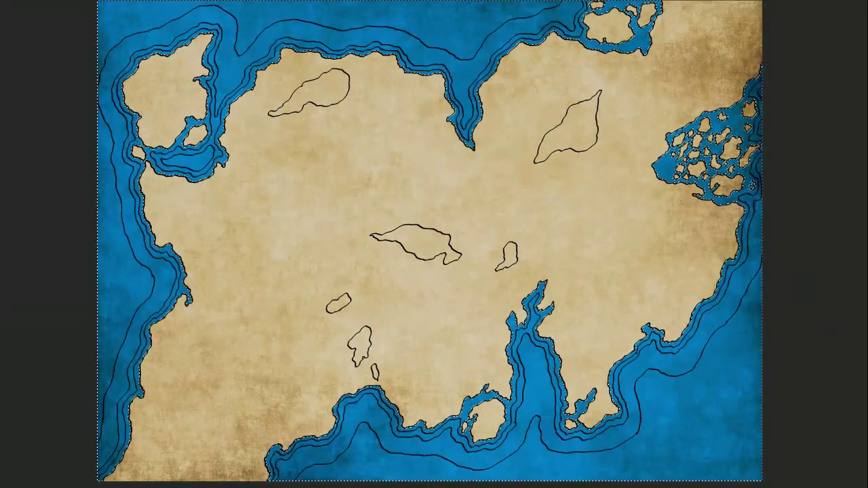
key("ctrl+z")
- Expand the sea selection so it reaches under the coastline strokes
left_click(82, 1)
mouse_move(99, 66)
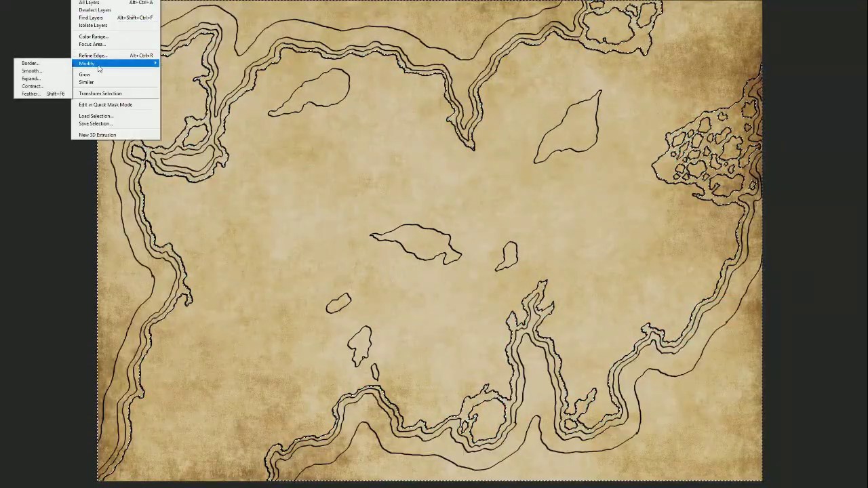
left_click(46, 80)
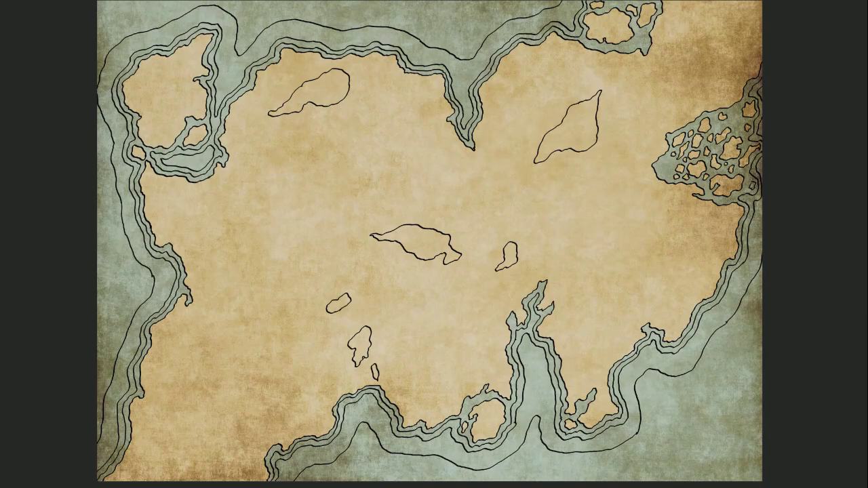
- Shift the sea fill from blue-green to a greyer blue with Hue/Saturation
left_click(25, 0)
mouse_move(37, 0)
left_click(141, 21)
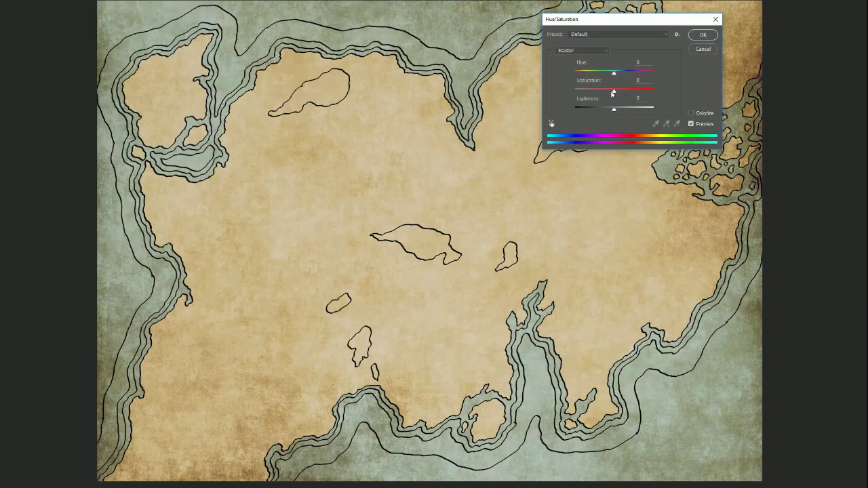
left_click_drag(614, 72, 618, 73)
left_click_drag(614, 110, 632, 94)
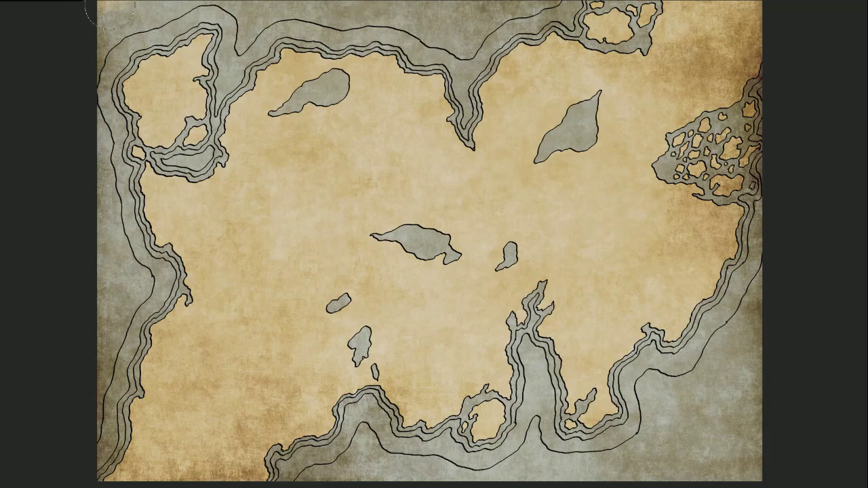
left_click(25, 1)
left_click_drag(48, 18, 13, 19)
left_click(25, 1)
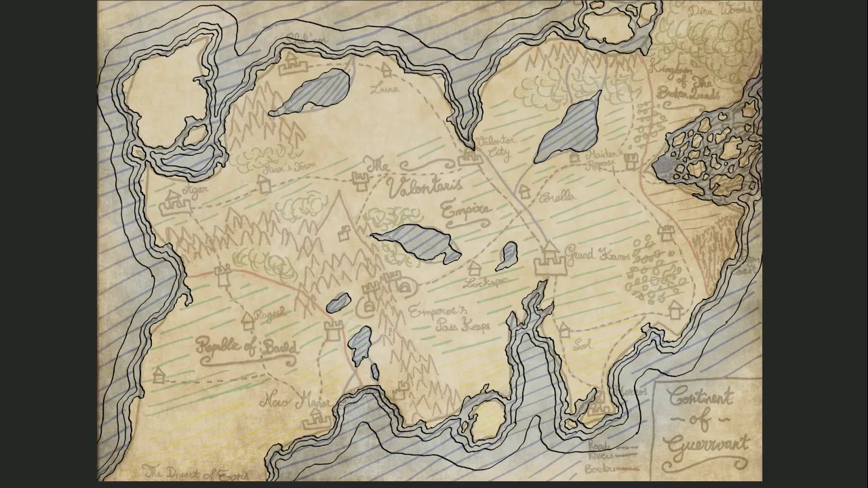
- Draw the zigzag peak outlines of the northern mountain range above the northeastern lake, following the sketch
left_click_drag(524, 71, 550, 69)
mouse_move(538, 63)
left_mouse_down()
mouse_move(552, 63)
mouse_move(548, 56)
left_mouse_up()
left_click_drag(546, 56, 597, 61)
mouse_move(585, 66)
left_mouse_down()
mouse_move(603, 66)
mouse_move(592, 71)
left_mouse_up()
left_click_drag(609, 69, 643, 55)
- Outline the western mountain range, the large central peak and the first peaks on its eastern slope
mouse_move(168, 239)
left_mouse_down()
mouse_move(227, 235)
mouse_move(237, 245)
mouse_move(267, 226)
mouse_move(261, 246)
mouse_move(339, 197)
mouse_move(387, 246)
left_mouse_up()
left_click_drag(306, 231, 308, 235)
left_click_drag(346, 220, 337, 226)
left_click_drag(354, 262, 381, 263)
left_click_drag(364, 270, 395, 270)
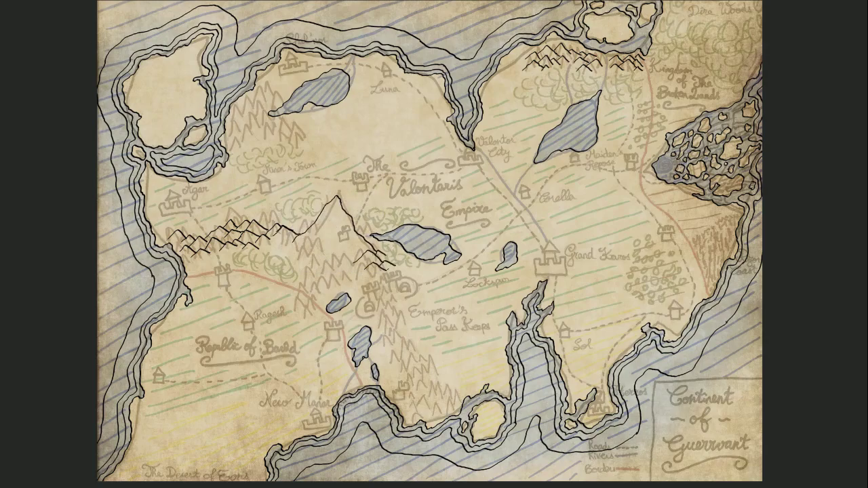
- Add further rows of peak outlines below the large central mountain, down to the small lake
mouse_move(278, 251)
left_mouse_down()
mouse_move(308, 249)
mouse_move(341, 275)
left_mouse_up()
left_click_drag(297, 256, 348, 266)
mouse_move(338, 266)
left_mouse_down()
mouse_move(358, 256)
mouse_move(380, 281)
left_mouse_up()
left_click_drag(290, 296, 317, 285)
left_click_drag(304, 304, 321, 298)
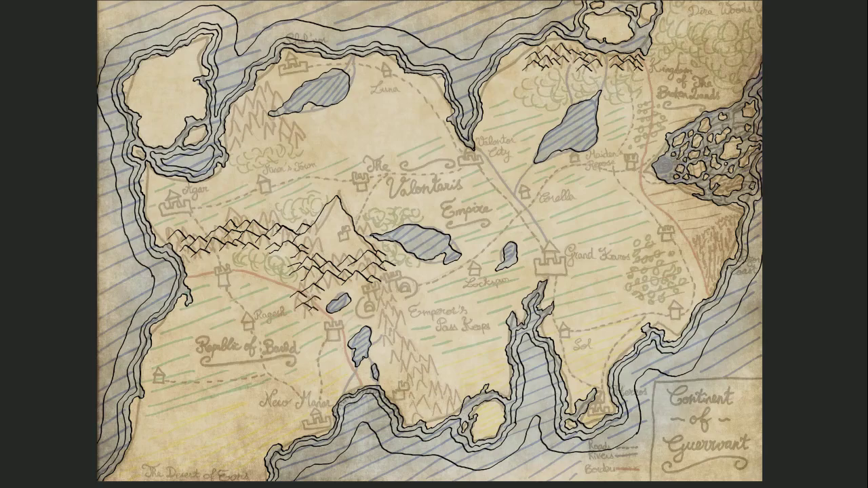
- Outline the mountain chain running south to the coast and the cliff edge around the southern bay
left_click_drag(376, 294, 404, 288)
left_click_drag(366, 311, 415, 309)
mouse_move(377, 333)
left_mouse_down()
mouse_move(419, 326)
mouse_move(430, 335)
left_mouse_up()
left_click_drag(392, 358, 425, 349)
mouse_move(386, 374)
left_mouse_down()
mouse_move(432, 366)
mouse_move(439, 389)
left_mouse_up()
left_click_drag(409, 396, 453, 394)
mouse_move(409, 407)
left_mouse_down()
mouse_move(448, 402)
mouse_move(449, 410)
left_mouse_up()
left_click_drag(330, 416, 352, 378)
mouse_move(346, 389)
left_mouse_down()
mouse_move(373, 380)
mouse_move(406, 424)
left_mouse_up()
- Draw the peak outlines of the northwestern mountain range beside the northwestern lake
left_click_drag(229, 120, 285, 89)
mouse_move(229, 137)
left_mouse_down()
mouse_move(276, 115)
mouse_move(299, 122)
left_mouse_up()
left_click_drag(231, 145, 253, 138)
left_click_drag(293, 155, 340, 137)
left_click_drag(245, 149, 271, 141)
left_click_drag(232, 159, 251, 152)
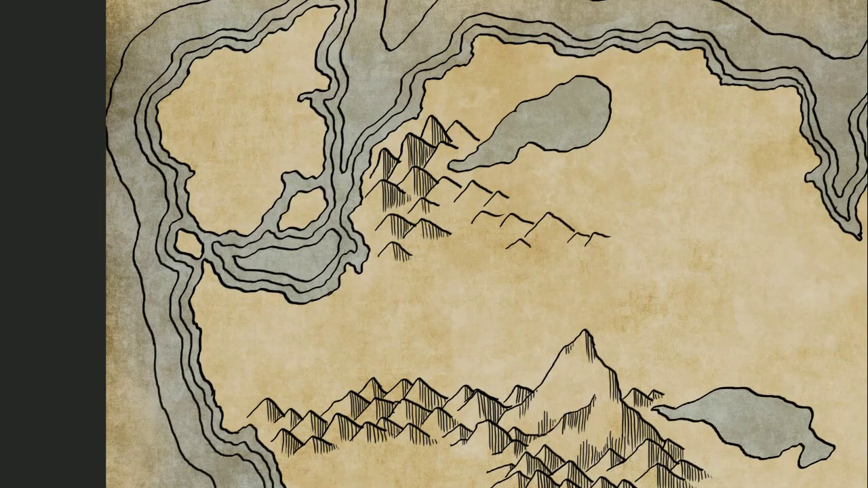
- Shade the remaining slopes of the northwestern mountains with vertical hatching lines
left_click_drag(451, 178, 450, 204)
left_click_drag(480, 182, 479, 208)
left_click_drag(501, 193, 492, 229)
left_click_drag(528, 221, 527, 239)
left_click_drag(553, 212, 552, 251)
left_click_drag(602, 233, 601, 251)
left_click_drag(465, 122, 463, 147)
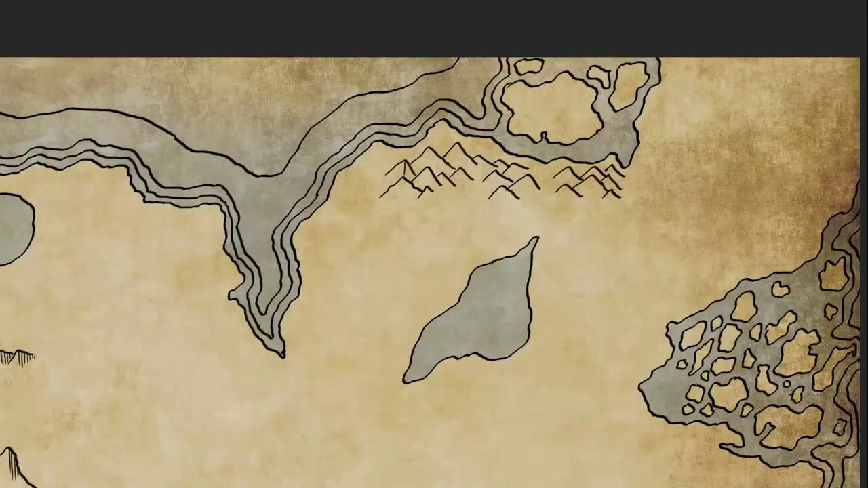
- Shade the slopes of the northern mountain range with vertical hatching lines
left_click_drag(434, 149, 435, 171)
left_click_drag(409, 180, 408, 201)
left_click_drag(432, 170, 432, 188)
mouse_move(463, 146)
left_mouse_down()
mouse_move(464, 170)
mouse_move(482, 172)
left_mouse_up()
left_click_drag(507, 188, 507, 203)
left_click_drag(530, 176, 529, 200)
left_click_drag(570, 185, 570, 198)
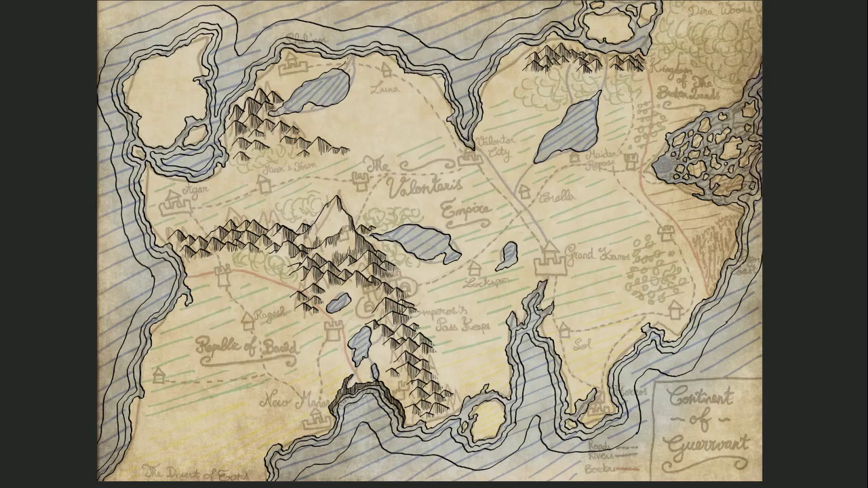
- Trace the sketched rivers joining the northern lakes and mountains, and the river from Valontar City past Grand Karos to the southern inlet
key("ctrl+plus")
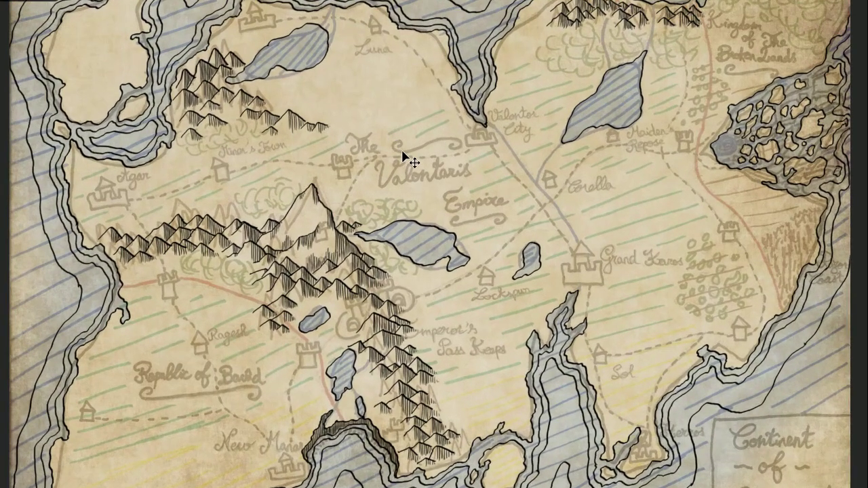
left_click_drag(436, 86, 452, 187)
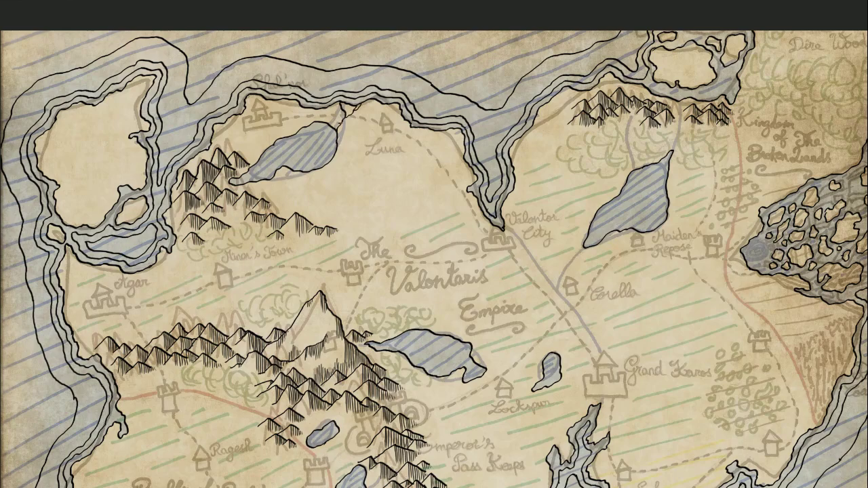
left_click_drag(553, 371, 442, 290)
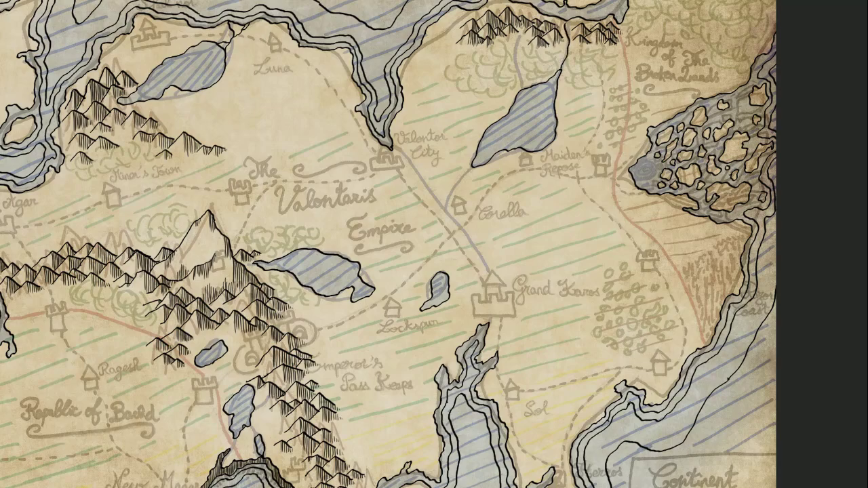
left_click_drag(522, 87, 515, 57)
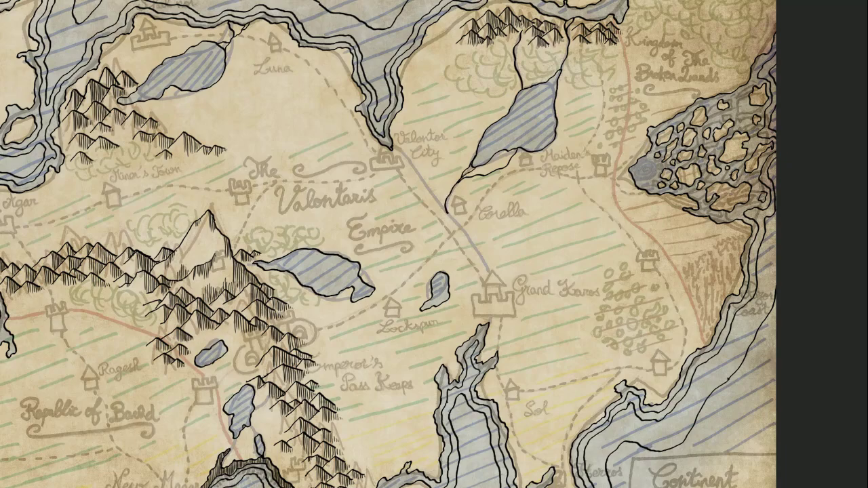
left_click_drag(392, 149, 433, 207)
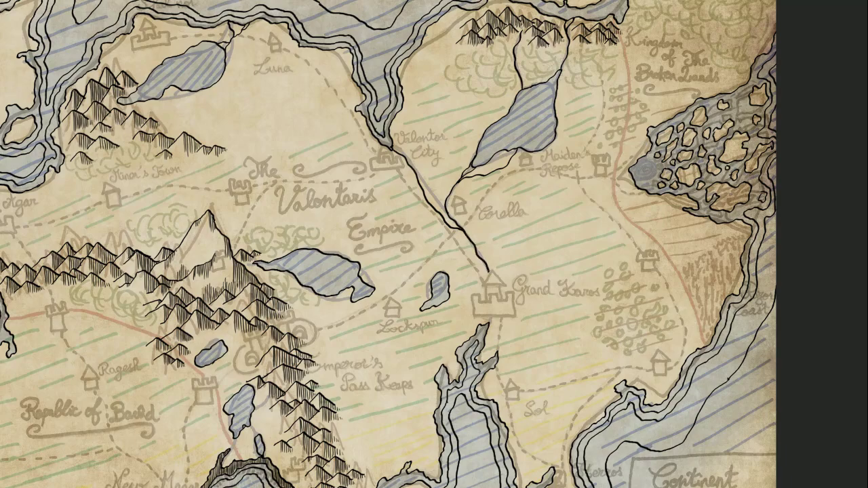
left_click_drag(477, 256, 475, 315)
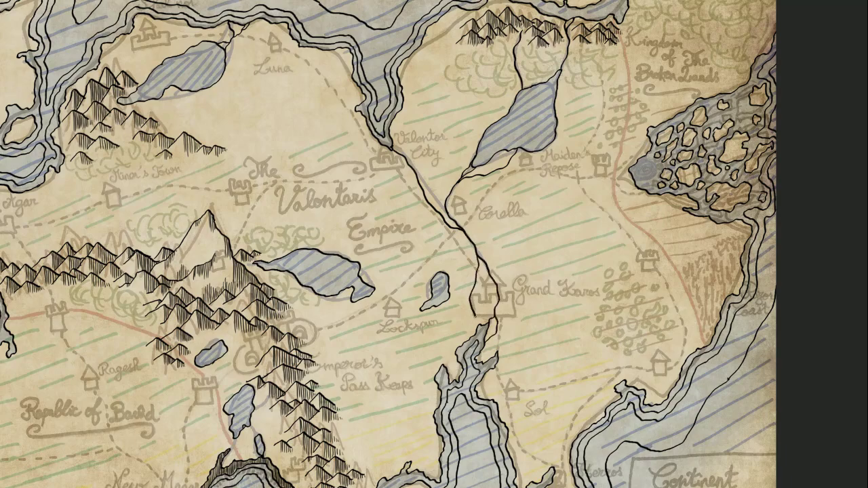
left_click_drag(680, 388, 658, 297)
left_click_drag(404, 385, 578, 268)
left_click_drag(429, 194, 408, 198)
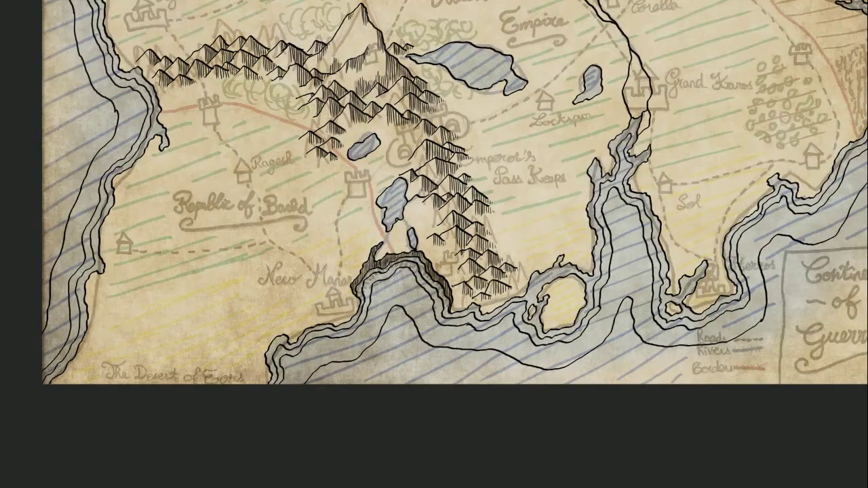
left_click_drag(494, 163, 343, 361)
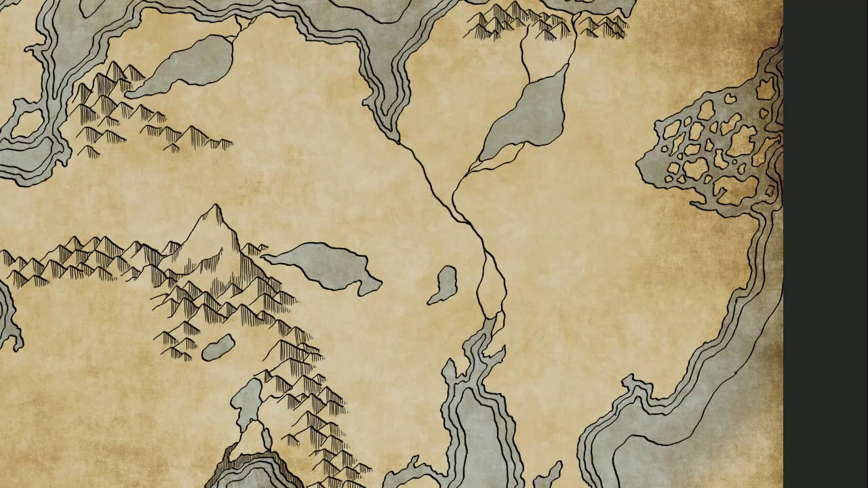
mouse_move(603, 389)
left_mouse_down()
mouse_move(655, 295)
mouse_move(597, 361)
left_mouse_up()
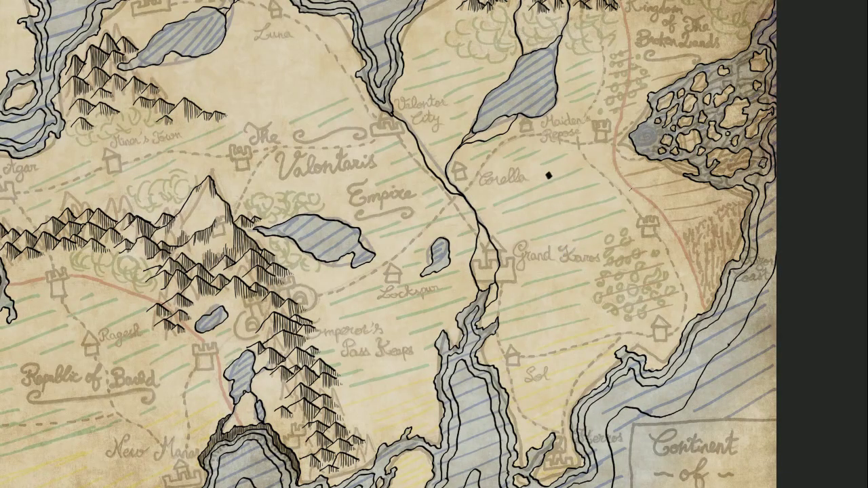
- Mark the sketched towns with copies of a small black diamond and the cities with copies of a black chevron symbol
left_click_drag(547, 180, 534, 134)
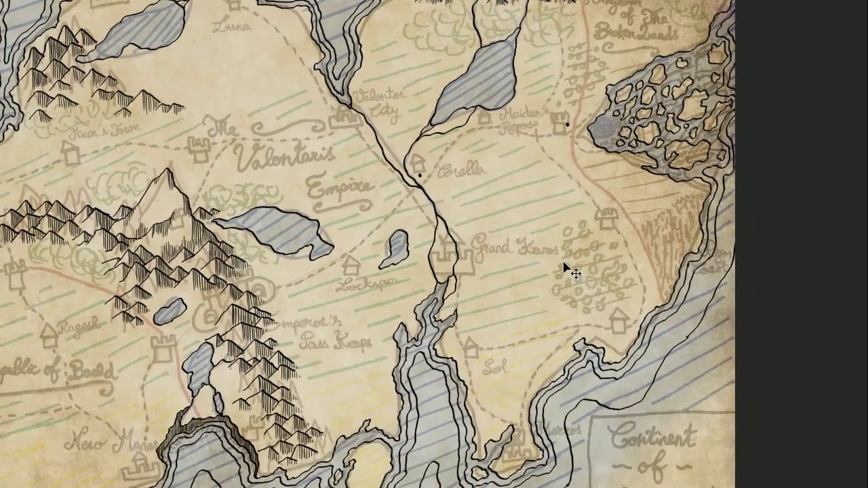
left_click_drag(570, 196, 554, 223)
left_click_drag(359, 232, 146, 329)
left_click_drag(244, 341, 503, 439)
left_click_drag(381, 356, 513, 453)
left_click_drag(446, 369, 555, 455)
left_click_drag(447, 394, 623, 366)
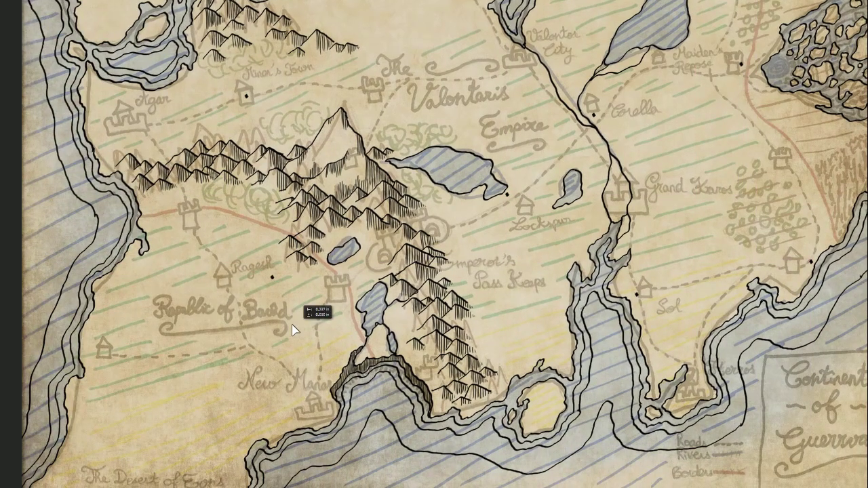
left_click_drag(303, 322, 198, 349)
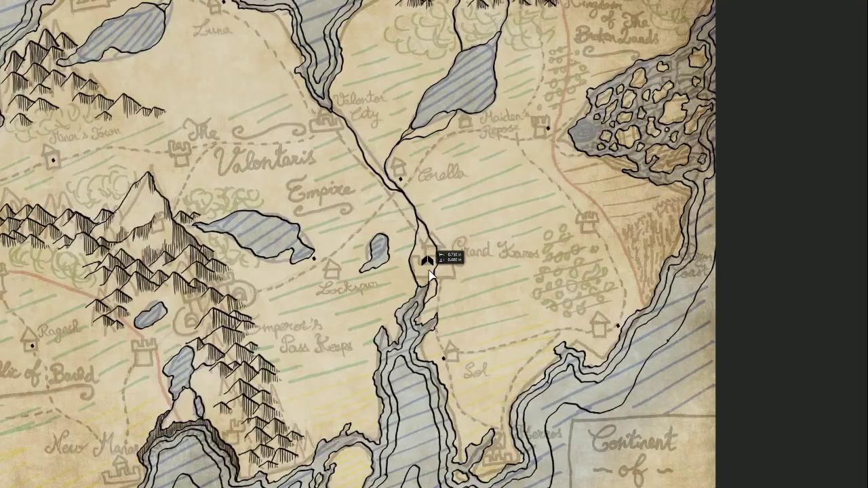
mouse_move(425, 248)
left_mouse_down()
mouse_move(368, 175)
mouse_move(368, 118)
left_mouse_up()
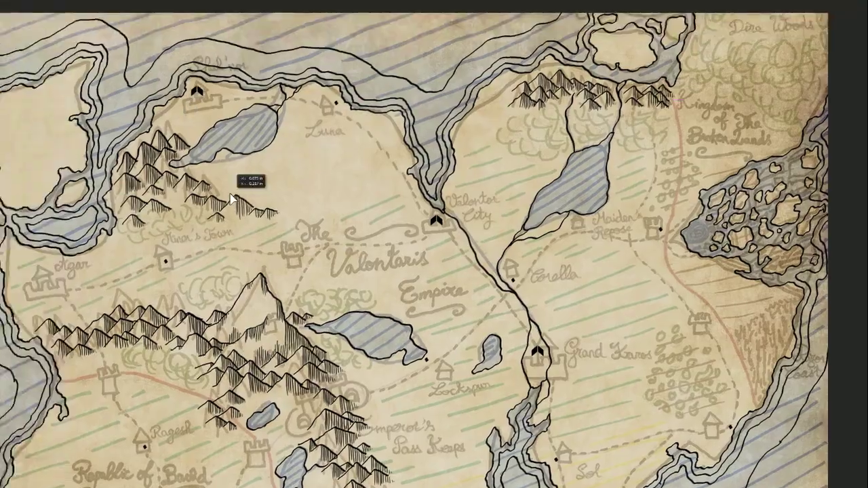
left_click_drag(218, 211, 154, 329)
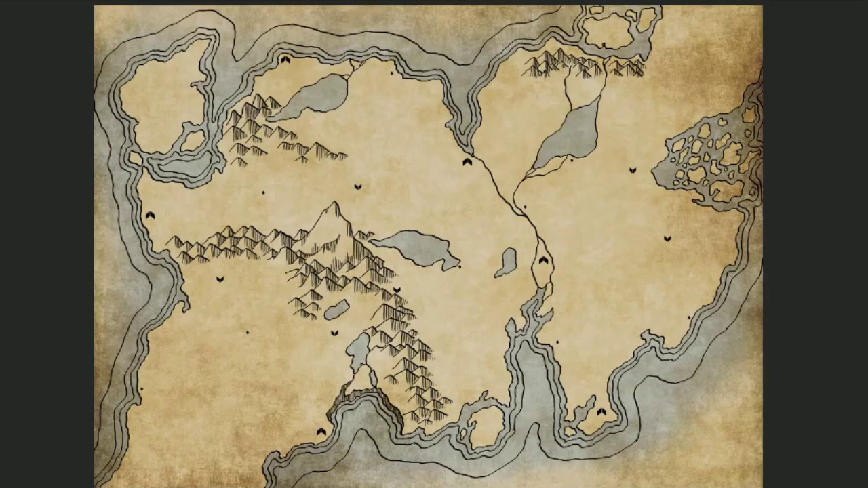
- Add the centred three-line map title "Continent of Guerrvant" in a blackletter font in the southeastern corner of the map
left_click_drag(643, 383, 753, 455)
left_click(79, 0)
left_click_drag(170, 124, 172, 144)
scroll(88, 122, "down", 15)
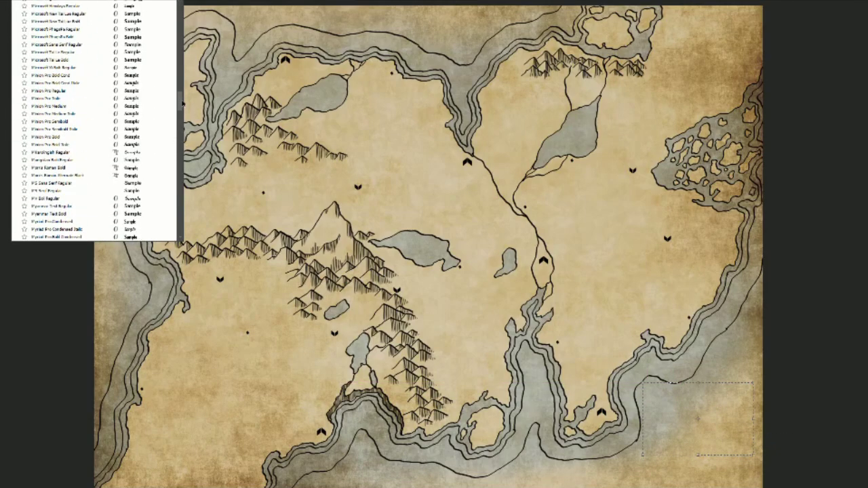
left_click_drag(184, 168, 182, 171)
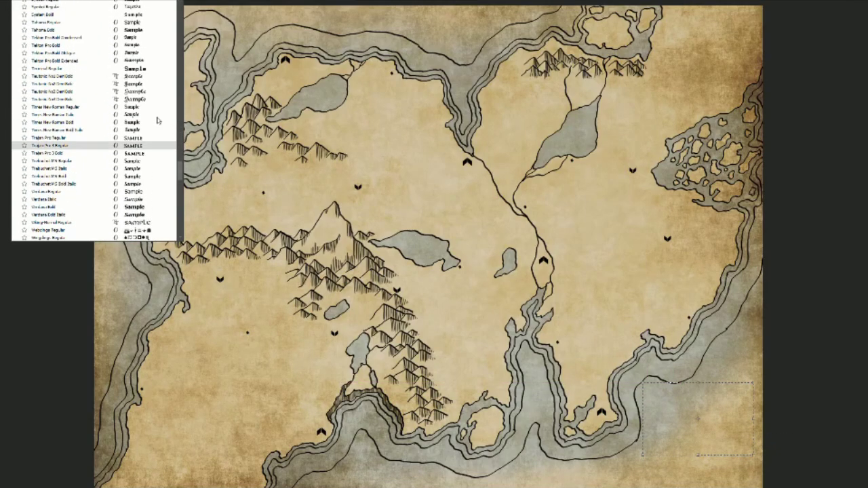
left_click(154, 145)
type("Con")
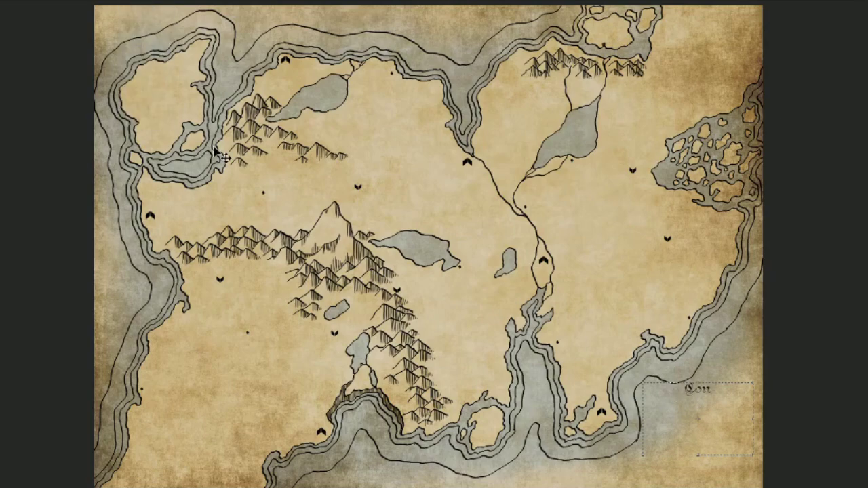
type("tinent of ")
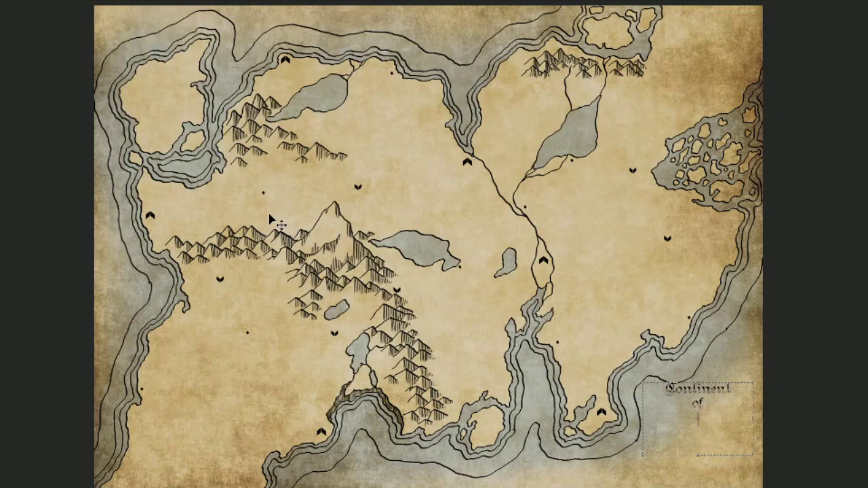
type("Guerrvant")
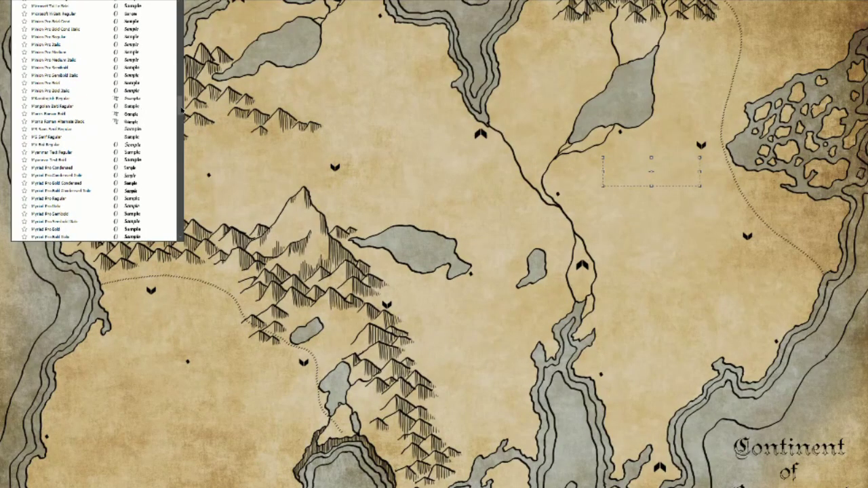
- Add the town label "corella" in a decorative calligraphic font east of the central river
scroll(186, 85, "down", 10)
left_click(186, 85)
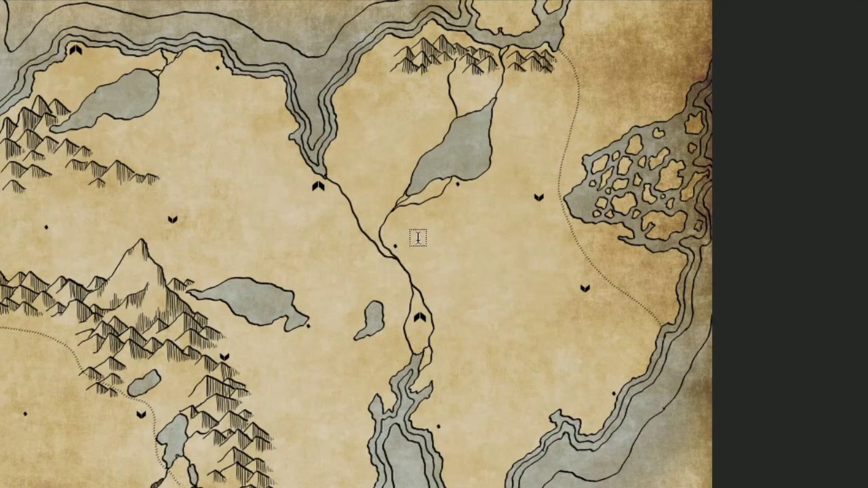
left_click_drag(579, 179, 671, 209)
type("corella")
left_click_drag(500, 247, 431, 246)
left_click(156, 55)
left_click(155, 43)
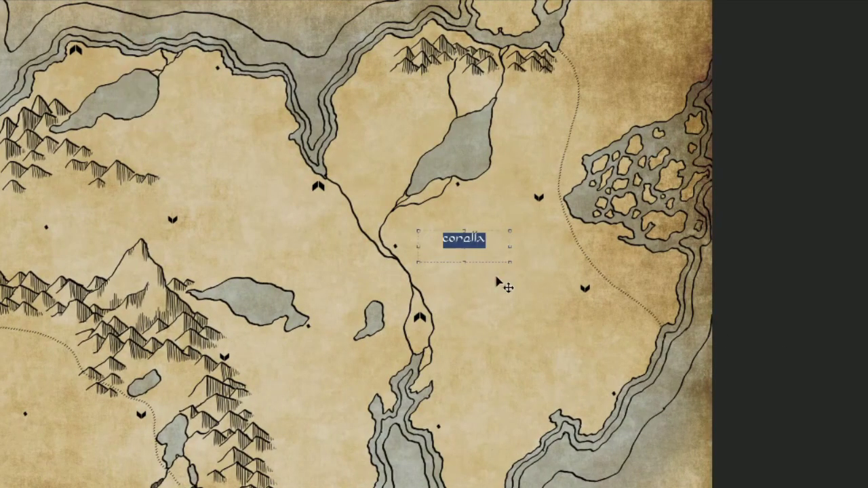
left_click(453, 248)
left_click_drag(488, 243, 441, 243)
- Warp the corella label with a slight Arc bend, and tilt and move it beside its town marker
left_click(292, 2)
left_click(709, 23)
left_click(702, 42)
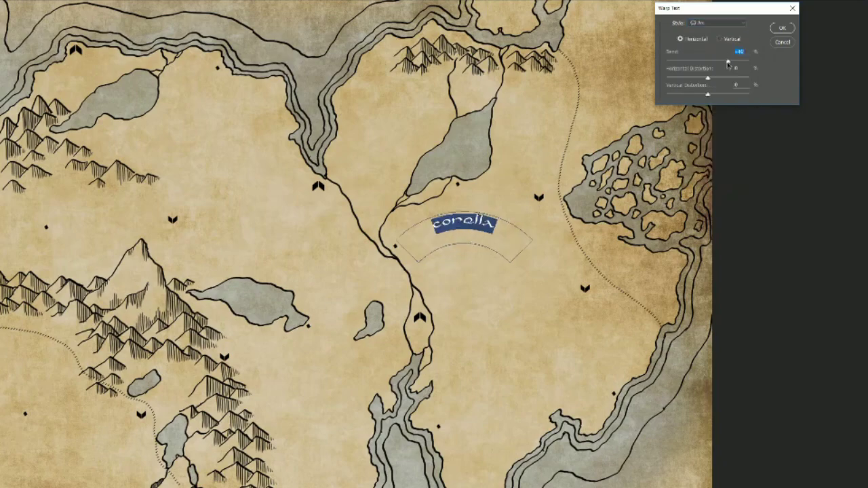
left_click_drag(728, 60, 704, 60)
left_click(784, 30)
key("ctrl+Return")
key("ctrl+t")
left_click_drag(486, 262, 442, 273)
left_click_drag(479, 278, 477, 284)
key("Return")
- Add the two-line label "maiden repose" south of the northeastern lake and warp it with a slight Arc bend
left_click_drag(458, 193, 516, 216)
type("maiden repose")
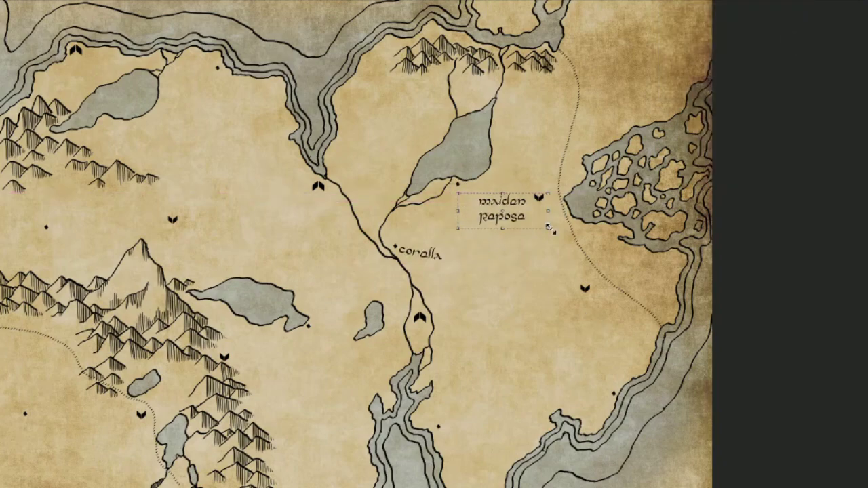
key("ctrl+a")
left_click(717, 23)
left_click(709, 53)
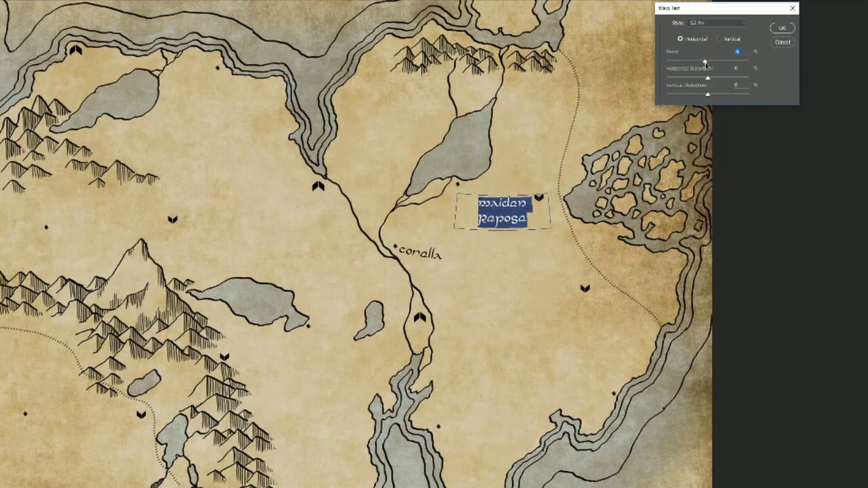
left_click(782, 28)
- Tilt and move the two-line label beneath its marker by the northeastern lake, and correct its wording to "maiden's repose"
key("ctrl+Return")
key("ctrl+t")
left_click_drag(562, 207, 559, 189)
left_click_drag(522, 217, 496, 207)
key("Return")
type("'s")
key("ctrl+Return")
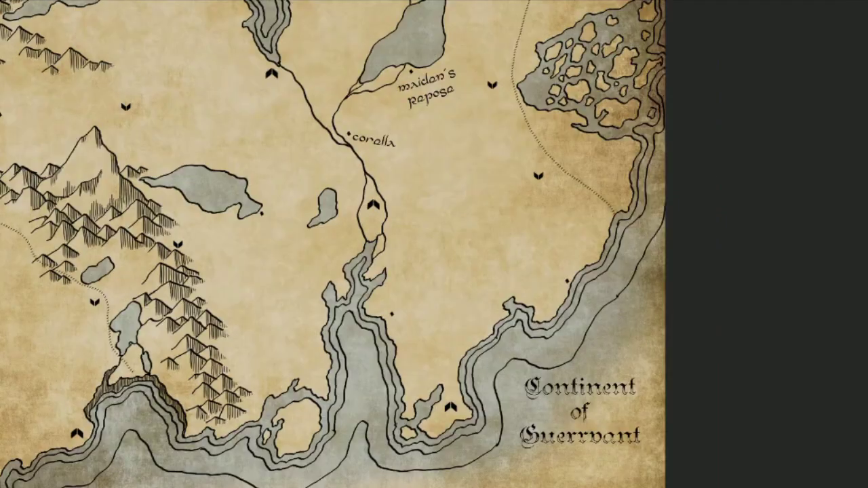
- Add the town label "sol" above the marker east of the southern inlet
left_click_drag(401, 296, 411, 316)
type("sol")
key("ctrl+Return")
- Add the town label "lochspur" below the marker at the eastern end of the central lake
left_click_drag(305, 231, 252, 254)
type("loc")
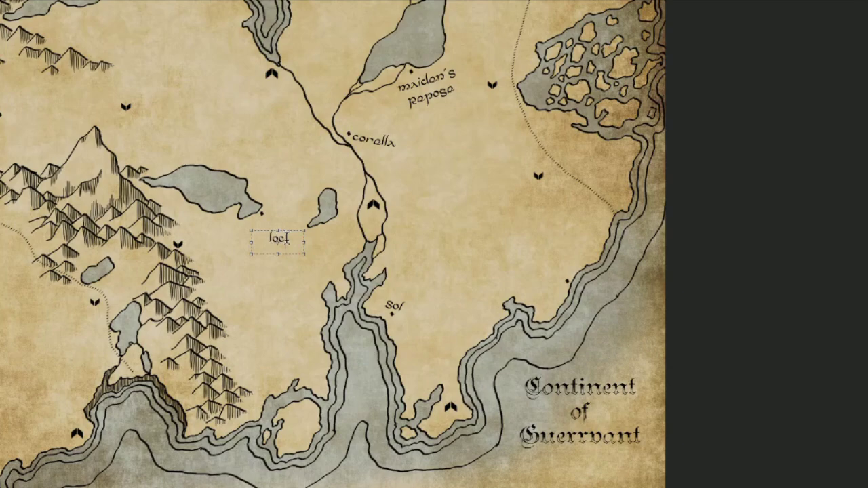
type("hspur")
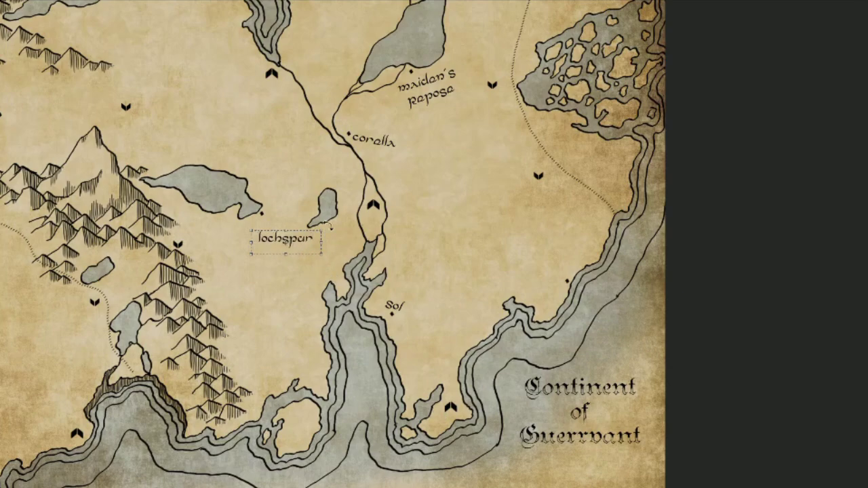
- Warp the lochspur label with a slight Arc bend and tilt it upward toward the east
key("ctrl+a")
left_click(719, 23)
left_click(718, 37)
left_click_drag(726, 62, 712, 61)
left_click(782, 28)
key("ctrl+Return")
key("ctrl+t")
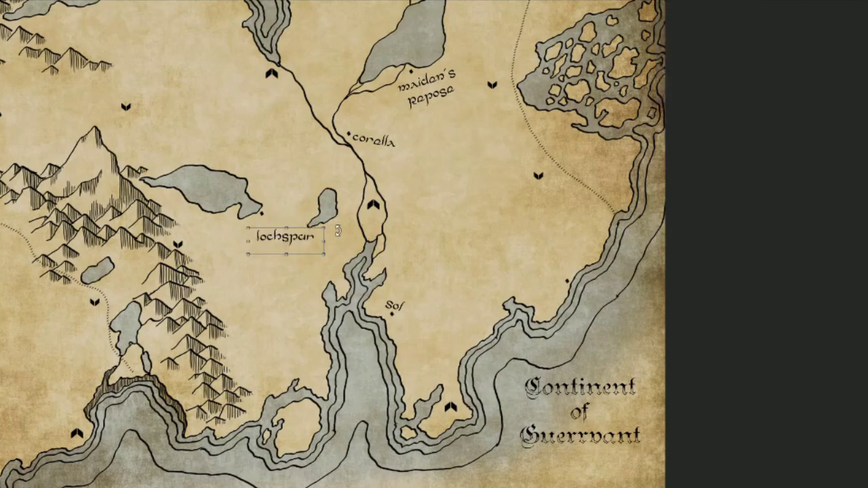
left_click_drag(337, 231, 335, 216)
key("Return")
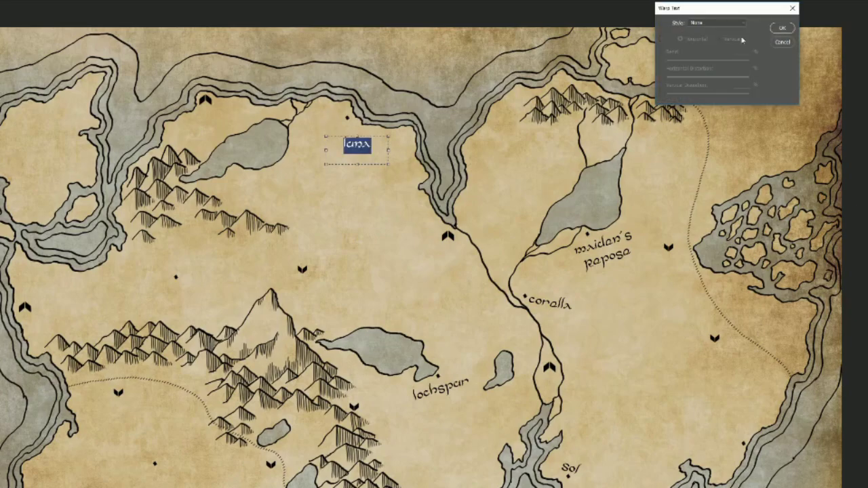
- Warp the luna label with a slight Arc bend and move it beneath its town marker near the northern coast
left_click(719, 23)
left_click(718, 37)
left_click_drag(728, 61, 705, 61)
left_click(783, 29)
key("ctrl+Return")
key("ctrl+t")
left_click_drag(374, 158, 352, 143)
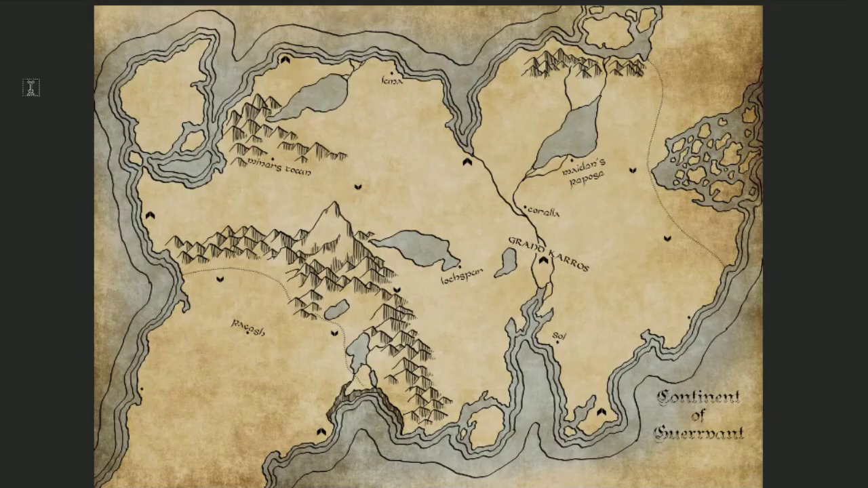
- Choose a small hard round brush tip for drawing the roads
right_click(509, 200)
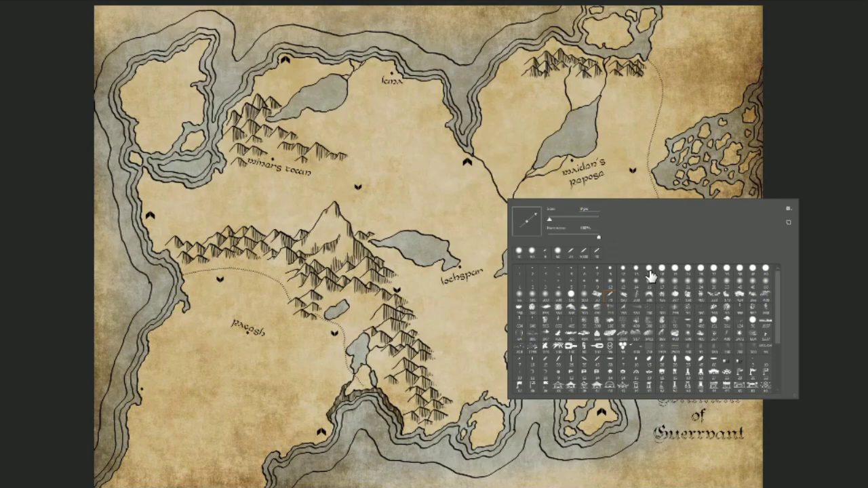
left_click(653, 271)
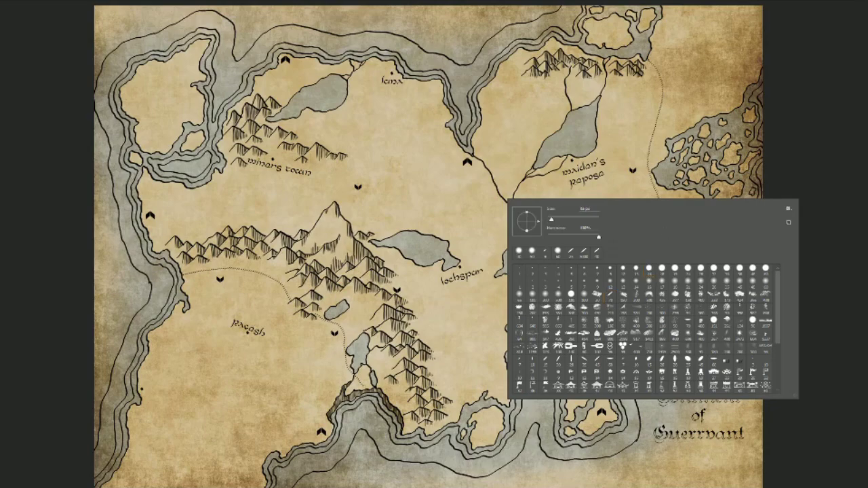
left_click(571, 272)
key("Return")
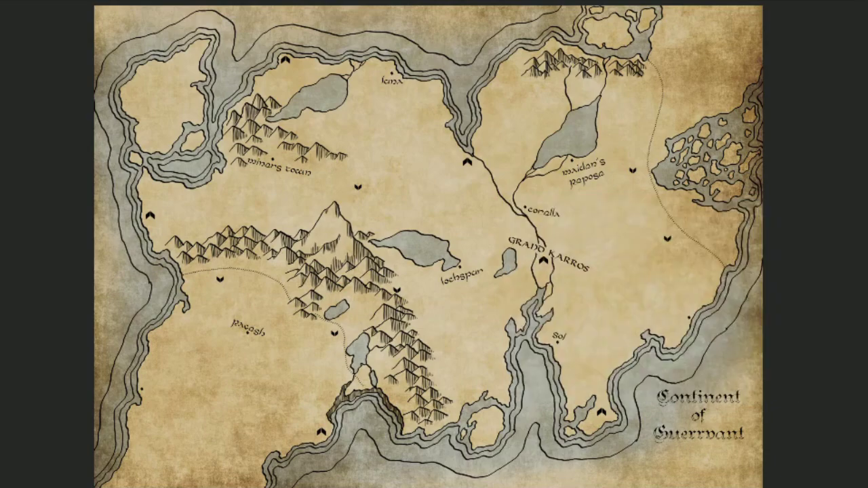
- Widen the brush tip spacing to produce dotted strokes, then test it with one stroke on the eastern plain and undo that stroke
key("F5")
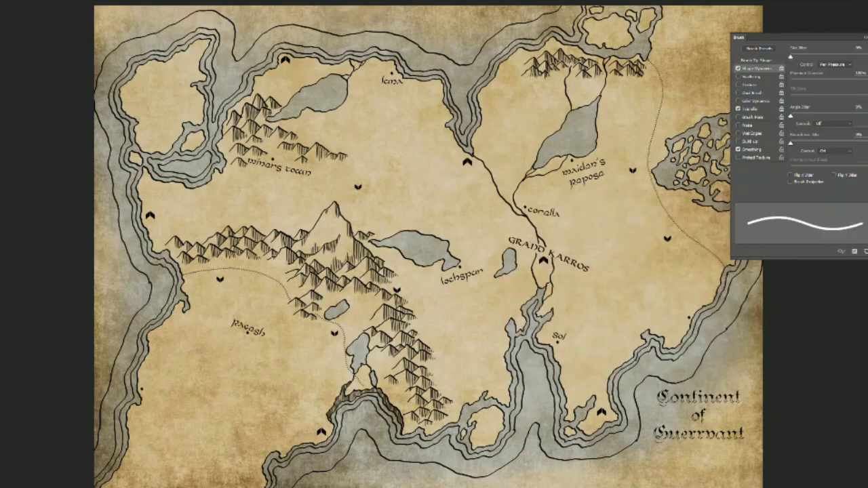
left_click(761, 61)
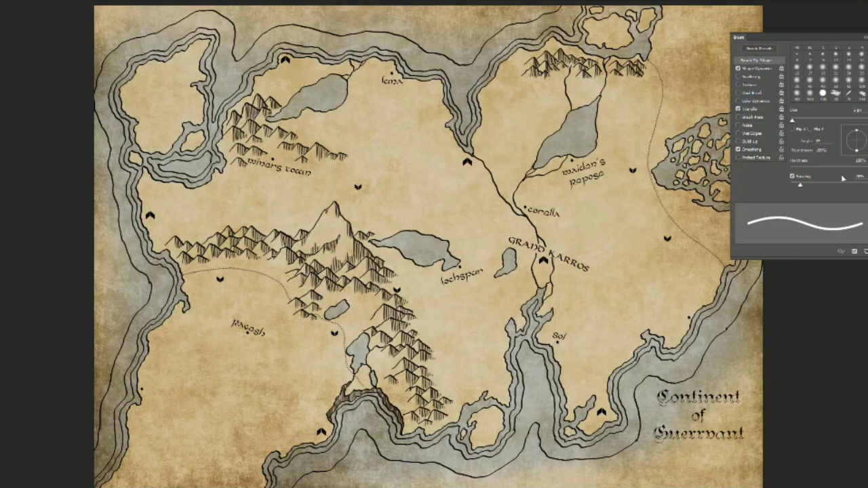
left_click_drag(812, 186, 856, 184)
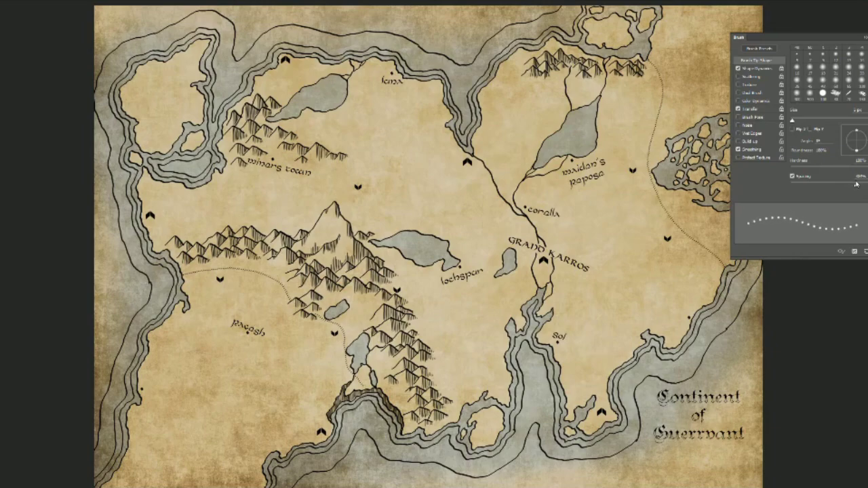
left_click(865, 40)
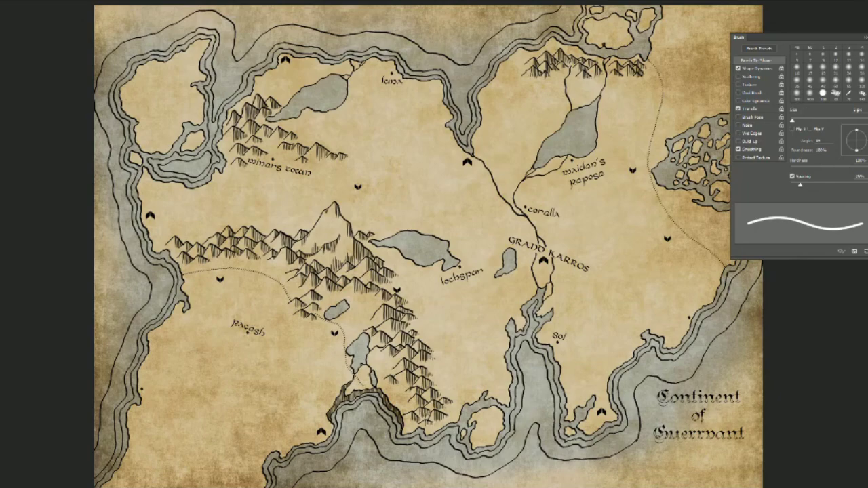
left_click_drag(801, 187, 858, 185)
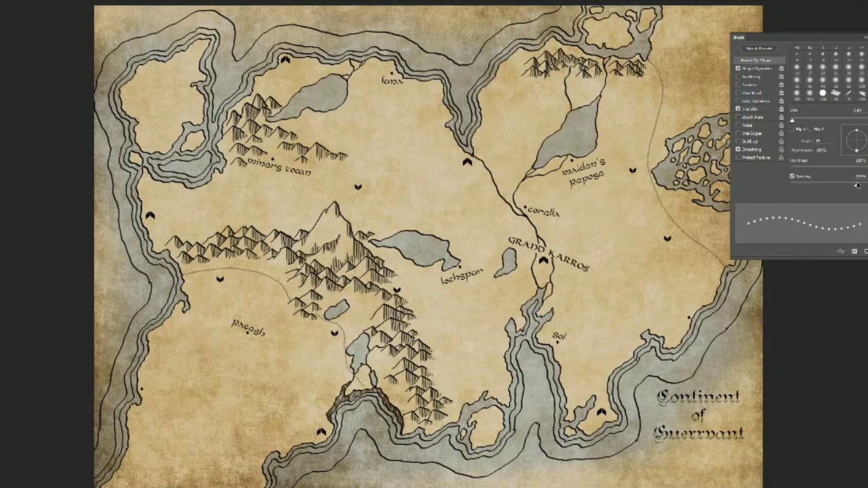
left_click(867, 39)
left_click_drag(630, 192, 608, 278)
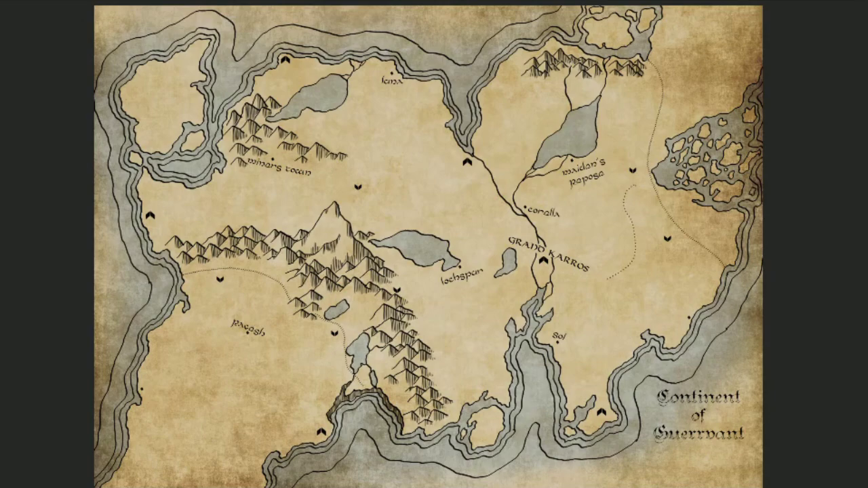
key("ctrl+z")
- Draw dotted roads from the northern city past luna to Valontar City, eastward from the southwestern coastal town, and from Valontar City toward Grand Karros
left_click_drag(292, 60, 480, 156)
left_click_drag(141, 389, 222, 421)
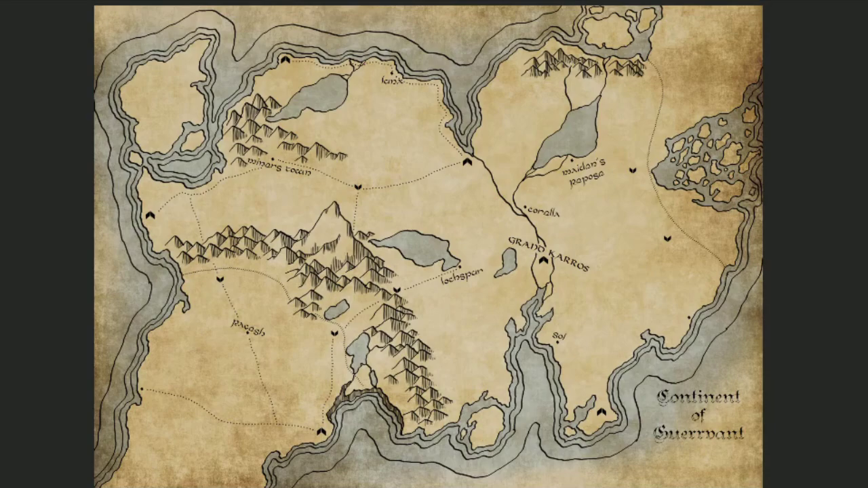
left_click_drag(475, 163, 529, 227)
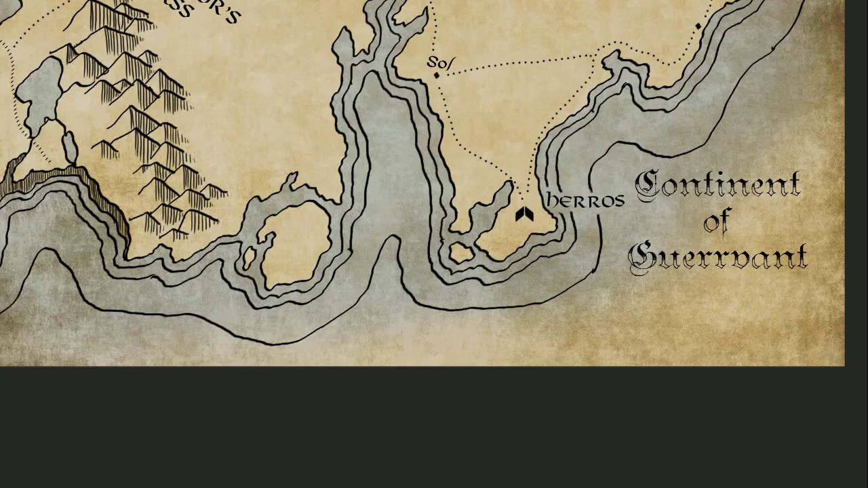
- Draw a straight black scale bar beneath the continent title, with short vertical ticks at both ends, the midpoint and the first quarter
key("F5")
key("F5")
left_click_drag(476, 337, 713, 338)
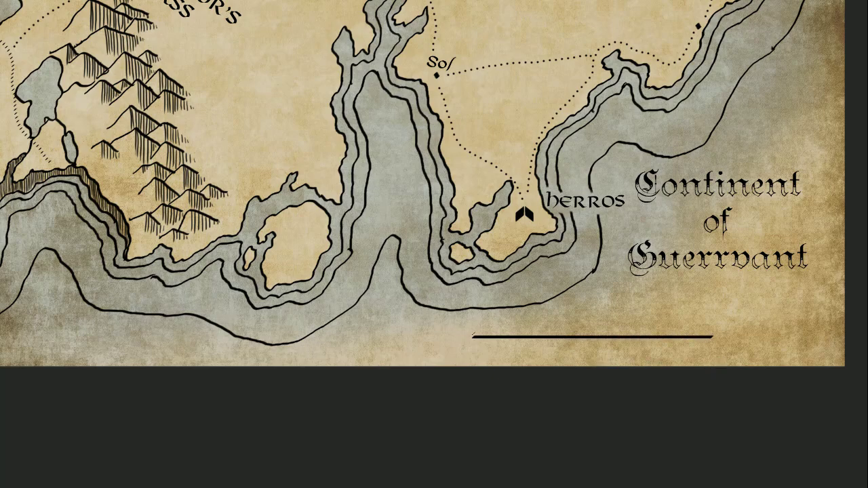
left_click_drag(474, 333, 473, 341)
left_click_drag(713, 332, 713, 341)
left_click_drag(599, 332, 600, 343)
left_click_drag(537, 332, 537, 343)
- Turn the scale bar's first quarter into a double line by shifting the selected line up and placing a duplicate below it
scroll(501, 345, "up", 2)
left_click_drag(449, 323, 573, 333)
key("ctrl+t")
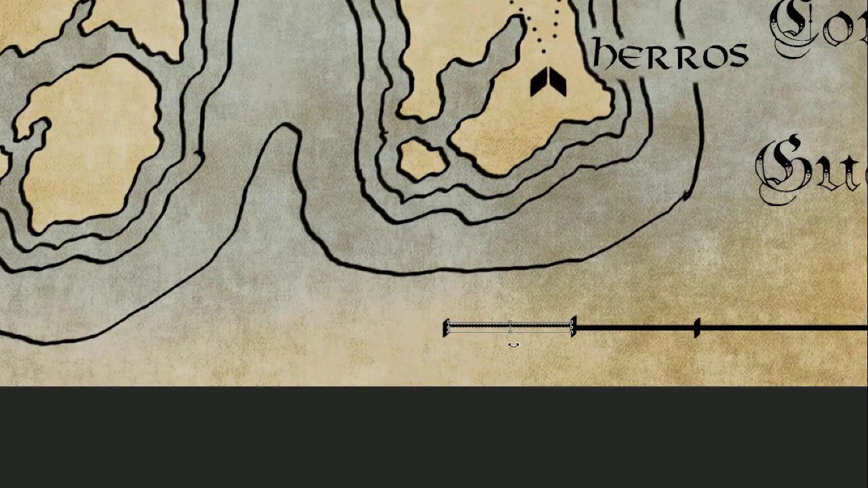
key("Up")
key("Return")
key("ctrl+j")
key("ctrl+t")
key("Down")
key("Down")
key("Down")
key("Down")
key("Down")
key("Return")
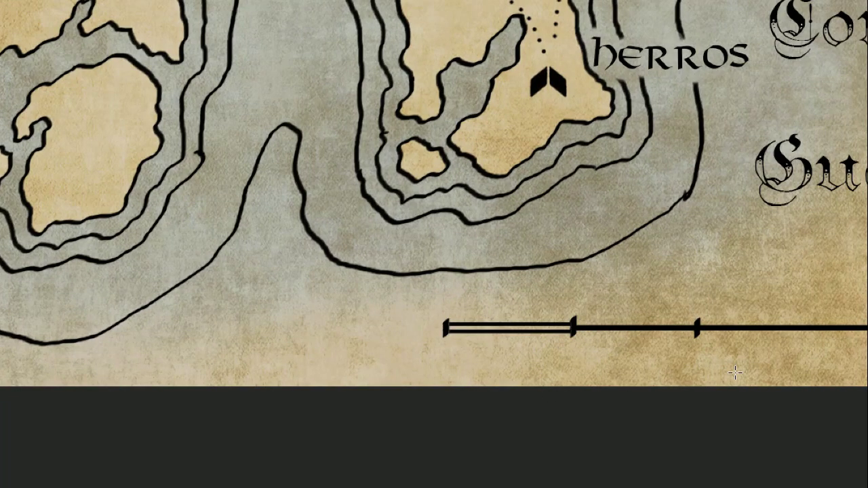
- Clear the solid line from the scale bar's second half and fill the gap with a stretched duplicate of the double-line segment
left_click_drag(735, 372, 561, 348)
mouse_move(527, 296)
left_mouse_down()
mouse_move(568, 318)
mouse_move(748, 316)
left_mouse_up()
key("Delete")
key("ctrl+d")
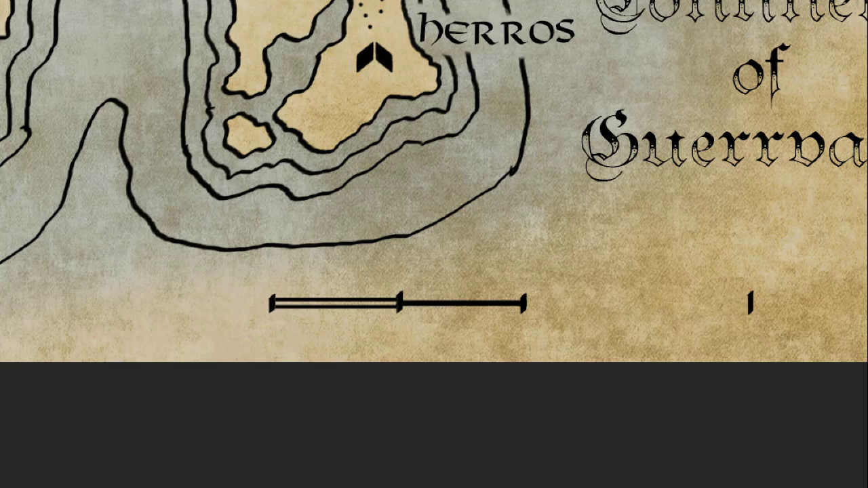
left_click_drag(273, 294, 751, 305)
key("ctrl+j")
key("ctrl+t")
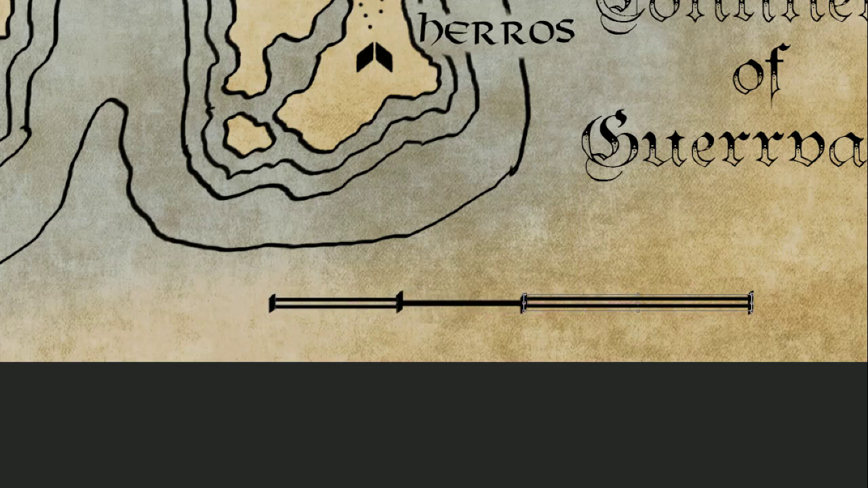
key("Return")
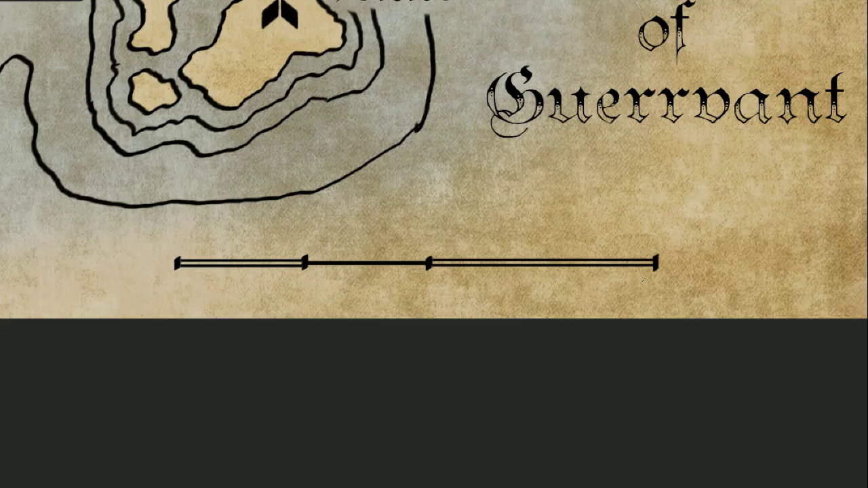
- Handwrite the distance labels 500m, 250m and 125m beside the scale bar's end, midpoint and quarter ticks
left_click(643, 278)
type("500m")
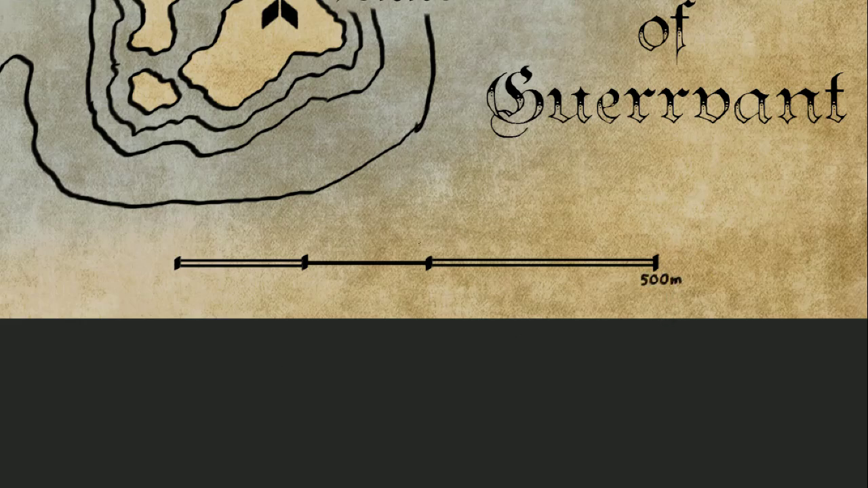
left_click_drag(415, 240, 426, 249)
left_click_drag(427, 238, 435, 237)
mouse_move(440, 240)
left_mouse_down()
mouse_move(444, 247)
mouse_move(440, 240)
left_mouse_up()
left_click_drag(448, 241, 458, 245)
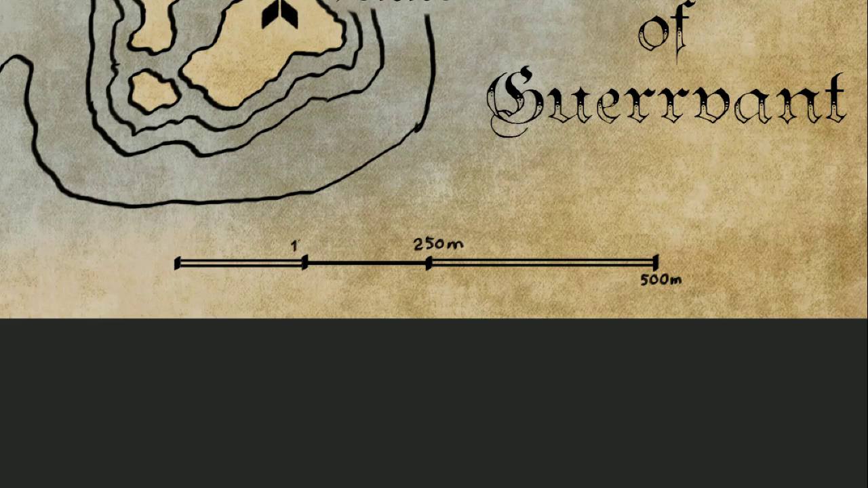
left_click_drag(318, 247, 328, 249)
key("ctrl+minus")
key("ctrl+0")
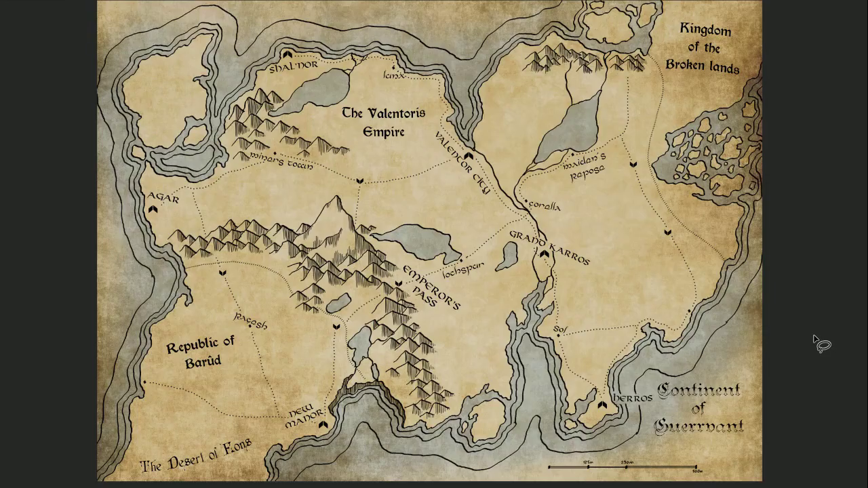
key("ctrl")
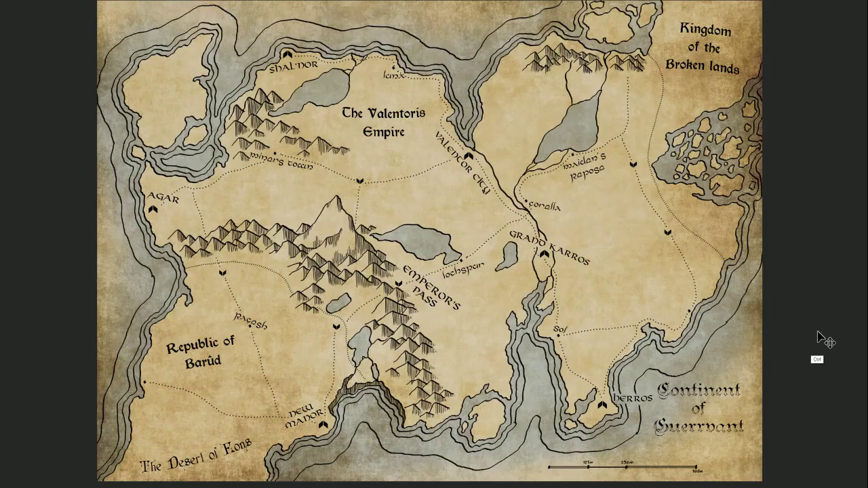